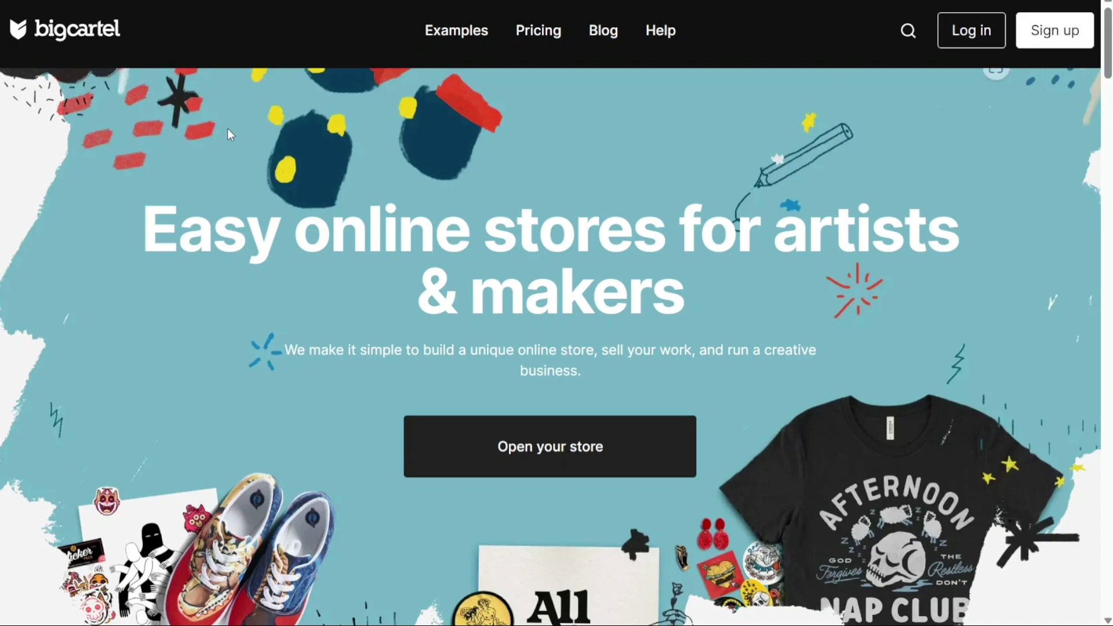
Browse down the page, return to the top, and expand the JotForm tutorial video's description
{"action": "scroll", "coordinate": [313, 201], "scroll_direction": "down", "scroll_amount": 1}
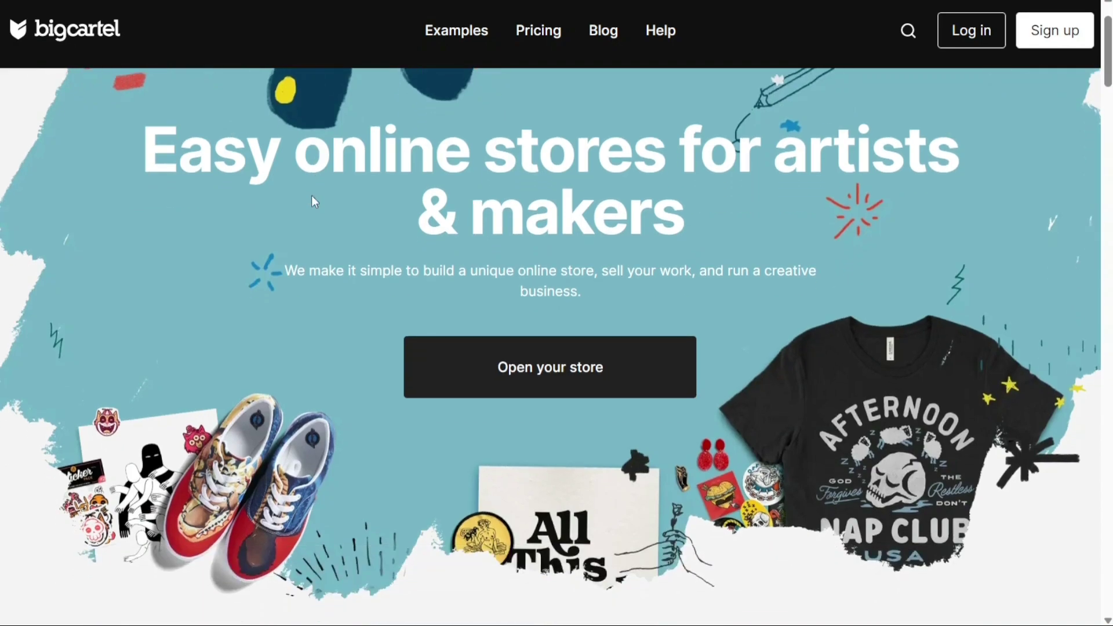
{"action": "scroll", "coordinate": [313, 200], "scroll_direction": "down", "scroll_amount": 1}
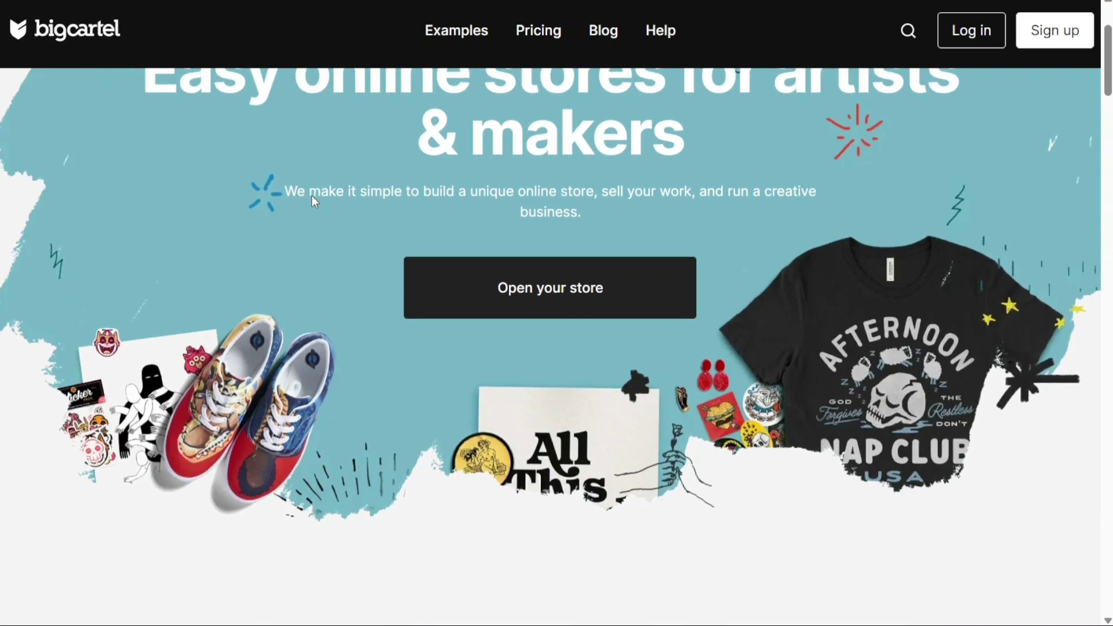
{"action": "scroll", "coordinate": [311, 196], "scroll_direction": "up", "scroll_amount": 2}
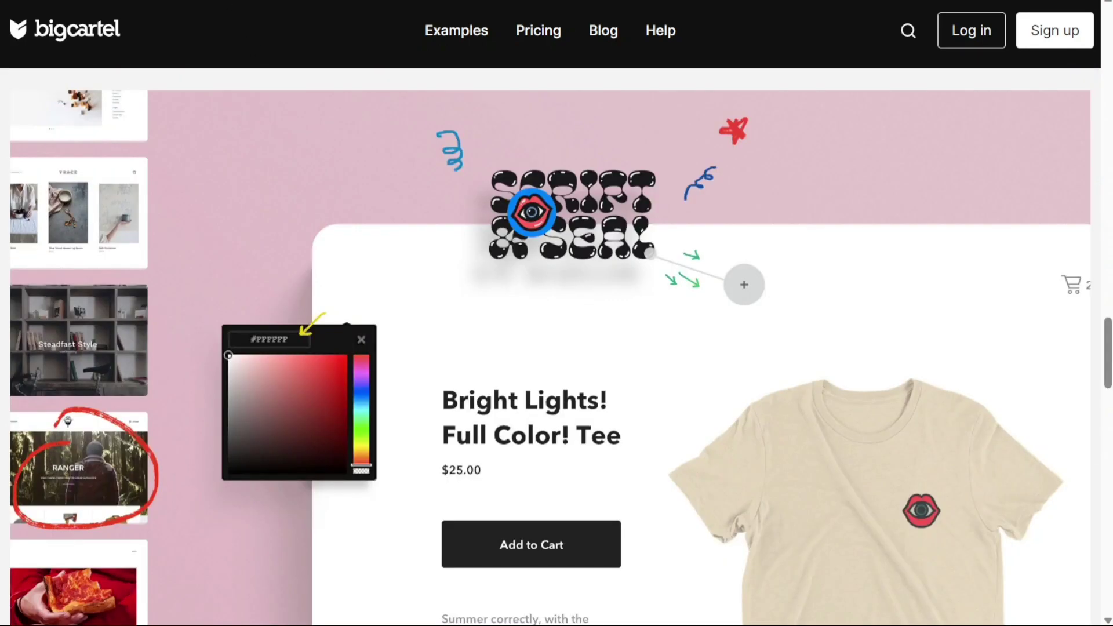
{"action": "scroll", "coordinate": [557, 348], "scroll_direction": "down", "scroll_amount": 2}
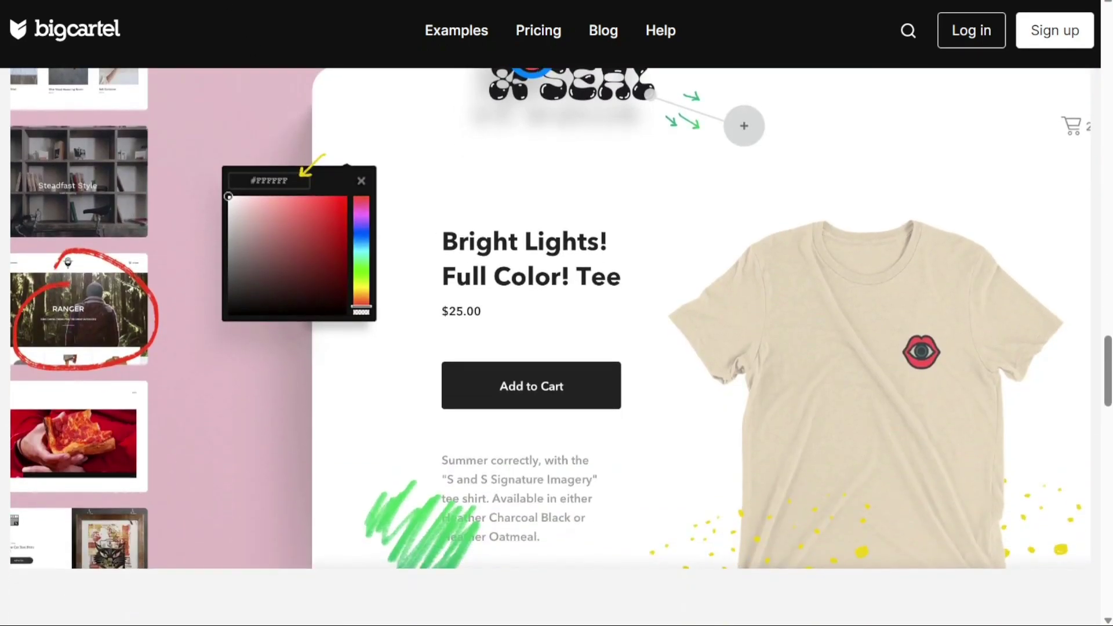
{"action": "scroll", "coordinate": [557, 319], "scroll_direction": "down", "scroll_amount": 1}
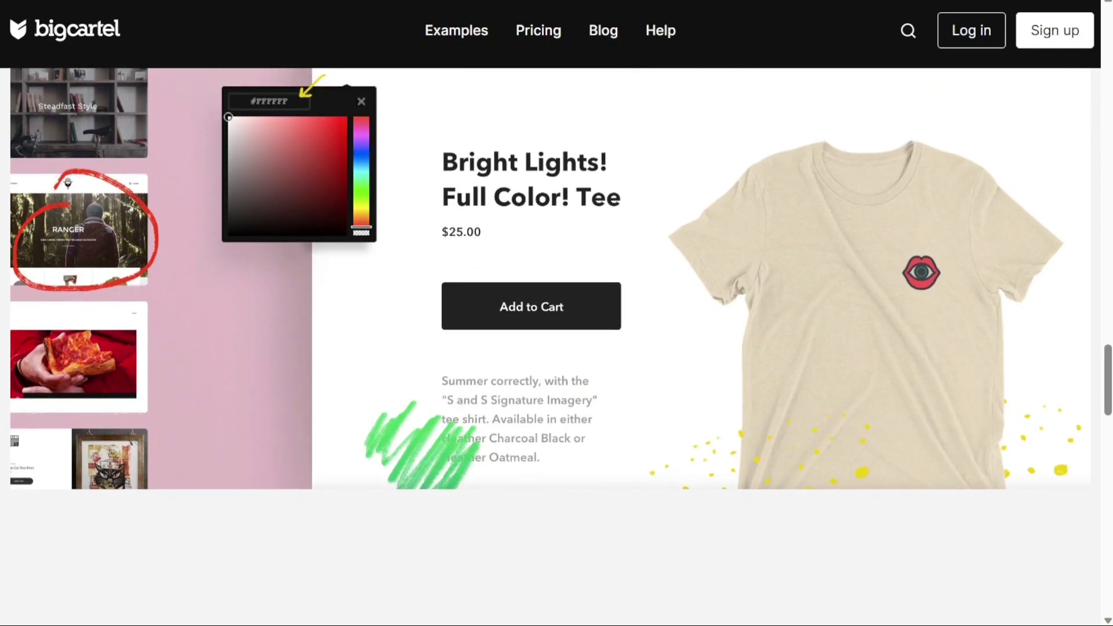
{"action": "scroll", "coordinate": [556, 348], "scroll_direction": "down", "scroll_amount": 6}
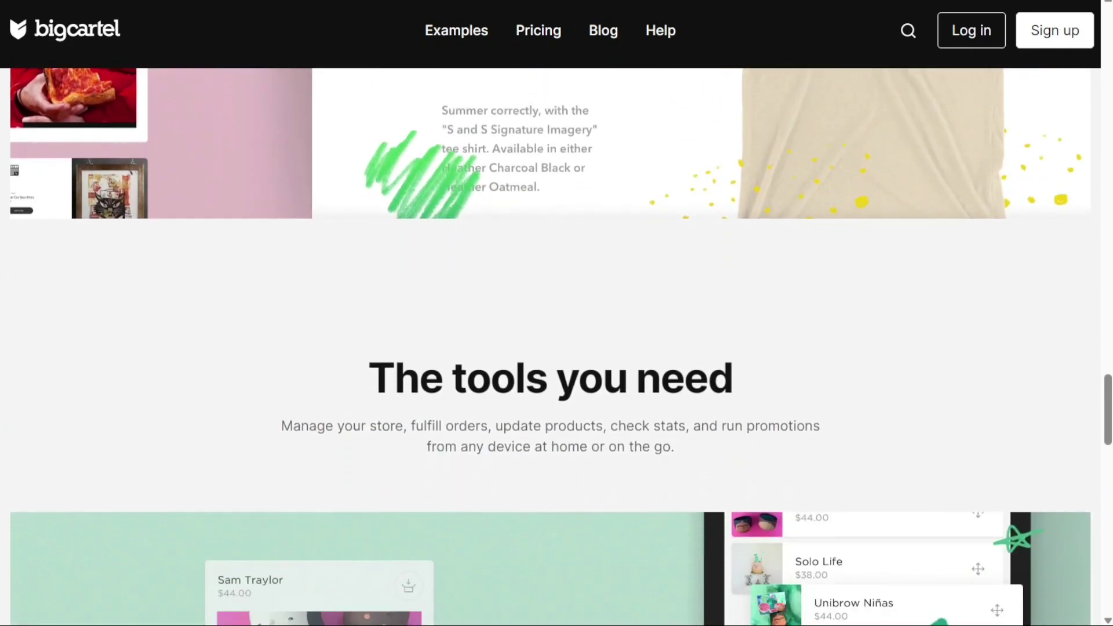
{"action": "scroll", "coordinate": [557, 348], "scroll_direction": "down", "scroll_amount": 1}
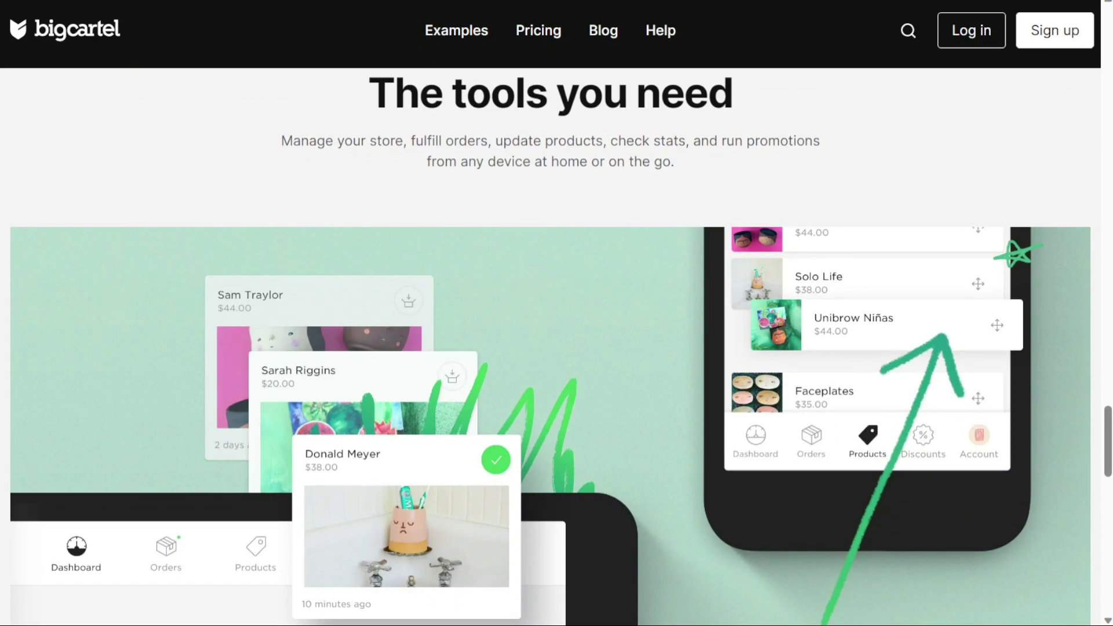
{"action": "scroll", "coordinate": [556, 348], "scroll_direction": "down", "scroll_amount": 1}
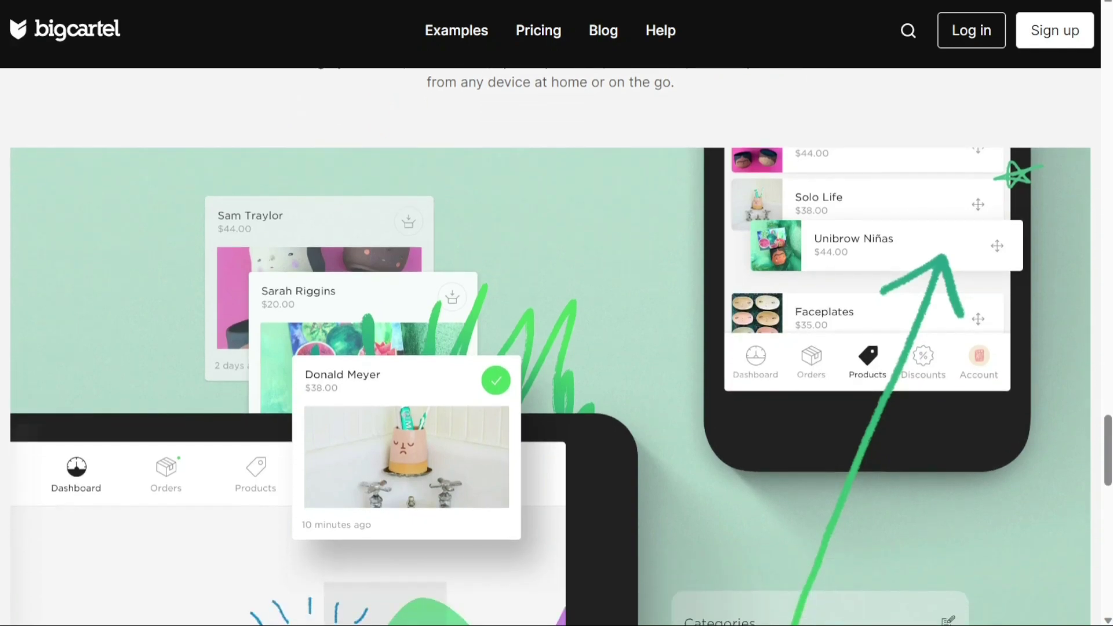
{"action": "scroll", "coordinate": [557, 348], "scroll_direction": "down", "scroll_amount": 1}
{"action": "scroll", "coordinate": [557, 348], "scroll_direction": "down", "scroll_amount": 2}
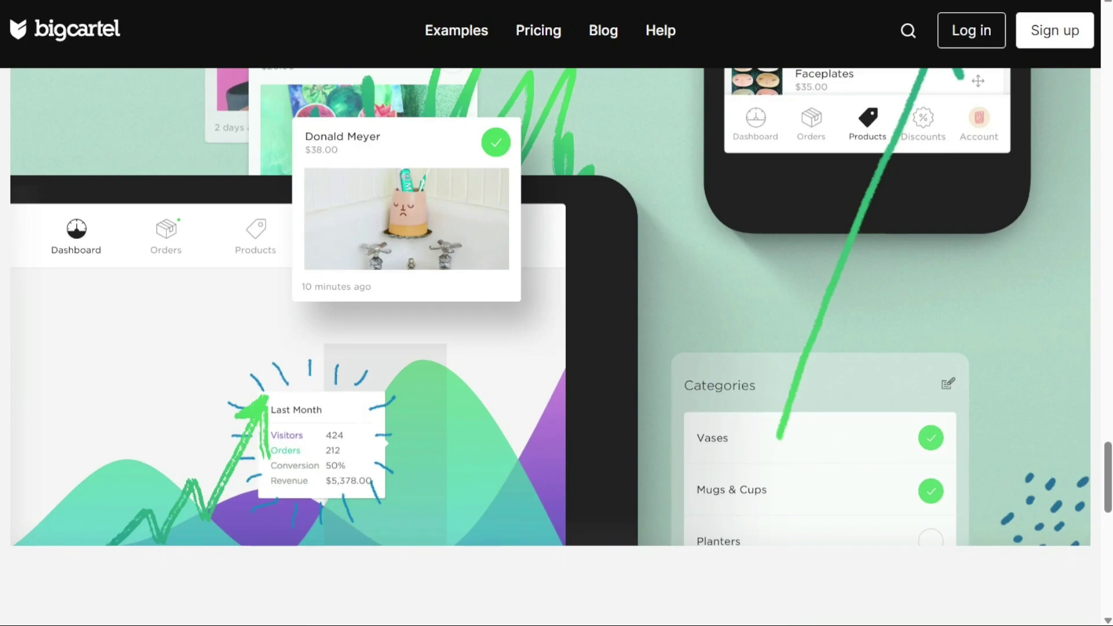
{"action": "key", "text": "Home"}
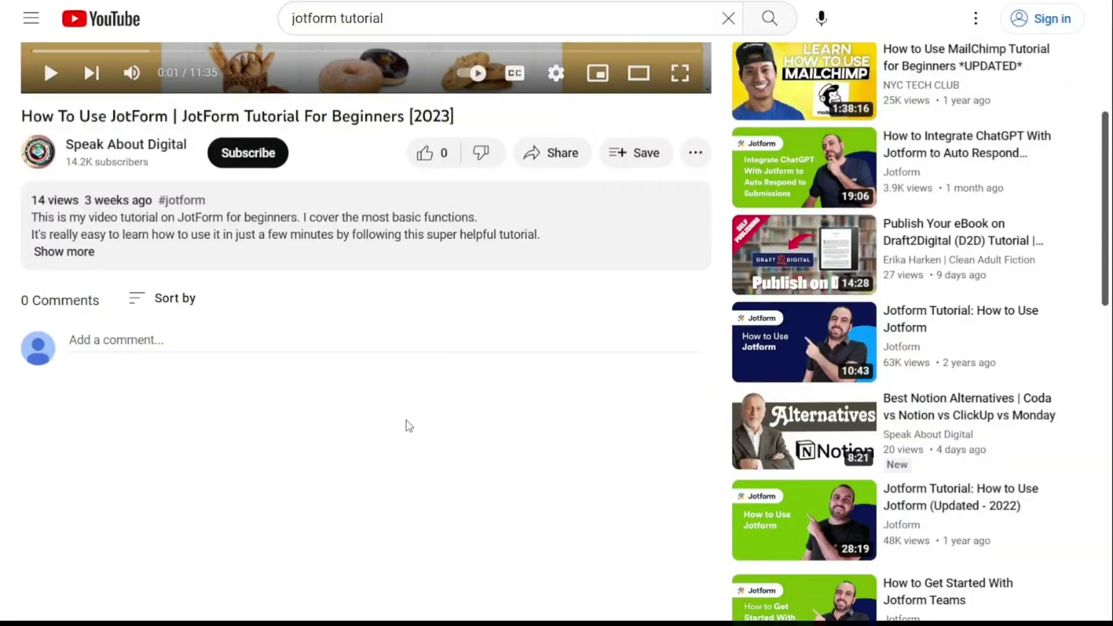
{"action": "left_click", "coordinate": [76, 252]}
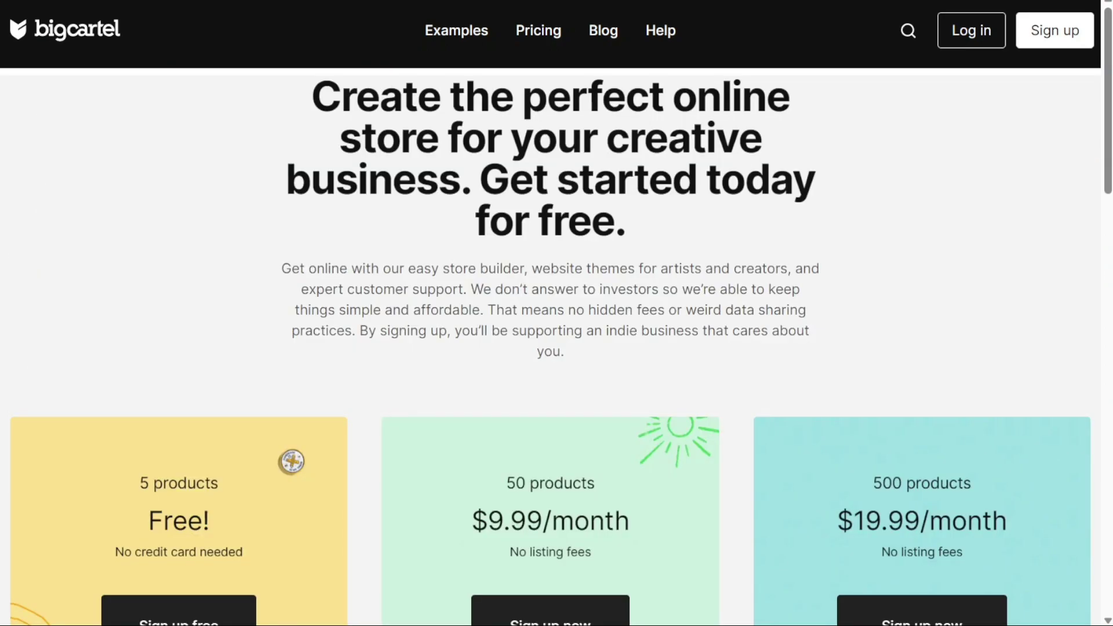
{"action": "scroll", "coordinate": [557, 348], "scroll_direction": "down", "scroll_amount": 3}
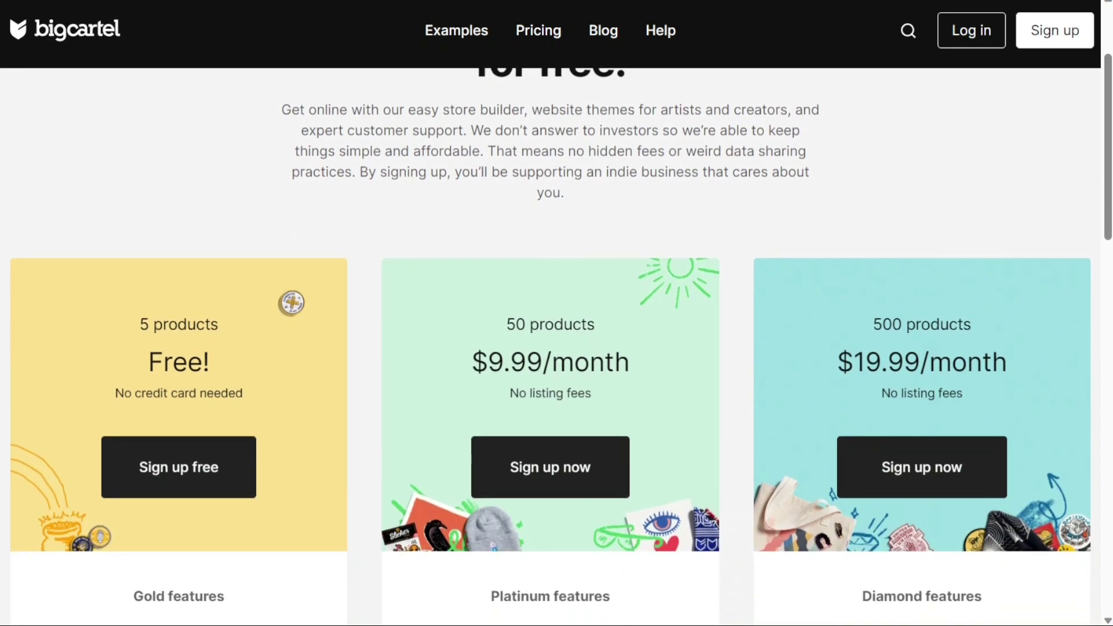
{"action": "scroll", "coordinate": [556, 348], "scroll_direction": "down", "scroll_amount": 3}
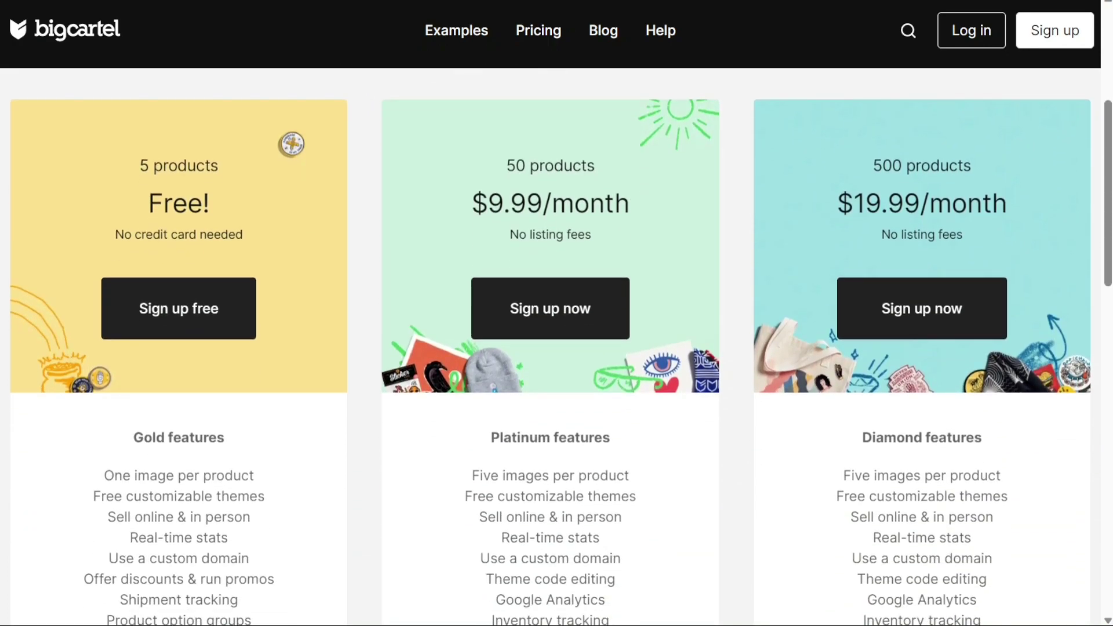
{"action": "scroll", "coordinate": [556, 347], "scroll_direction": "down", "scroll_amount": 2}
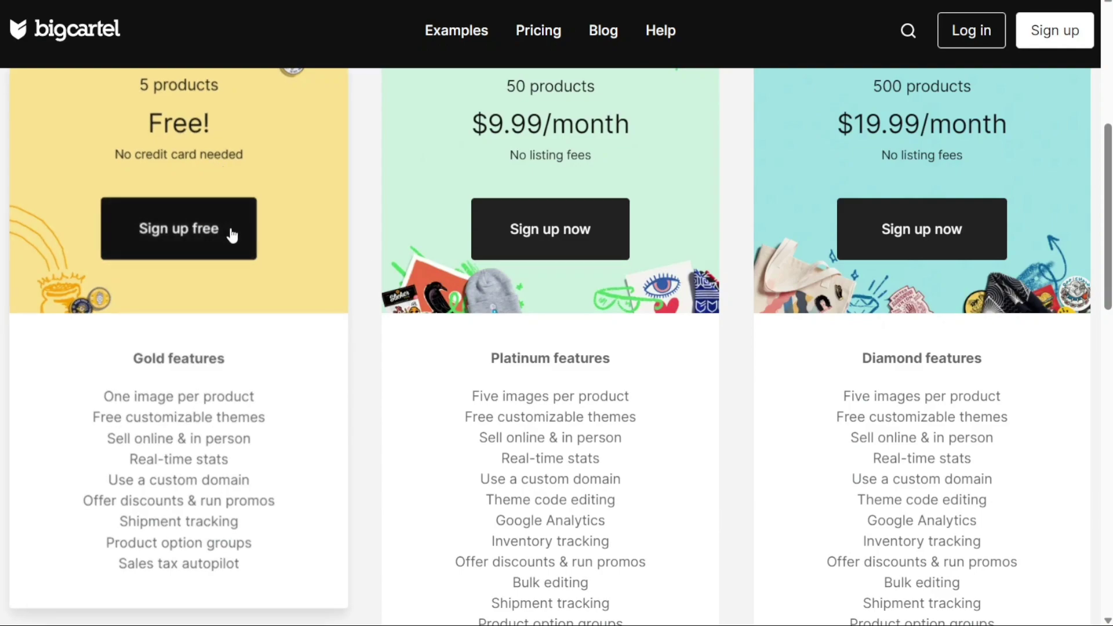
Start the free-plan sign-up and enter 'ShopMens' as the shop name
{"action": "left_click", "coordinate": [204, 239]}
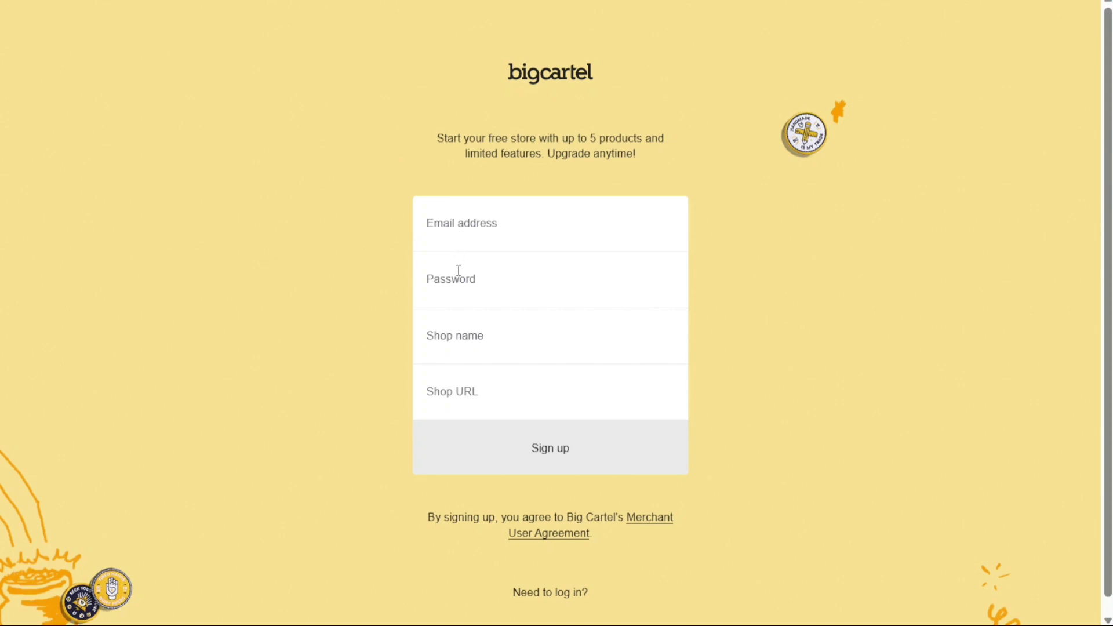
{"action": "left_click", "coordinate": [476, 334]}
{"action": "type", "text": "Sh"}
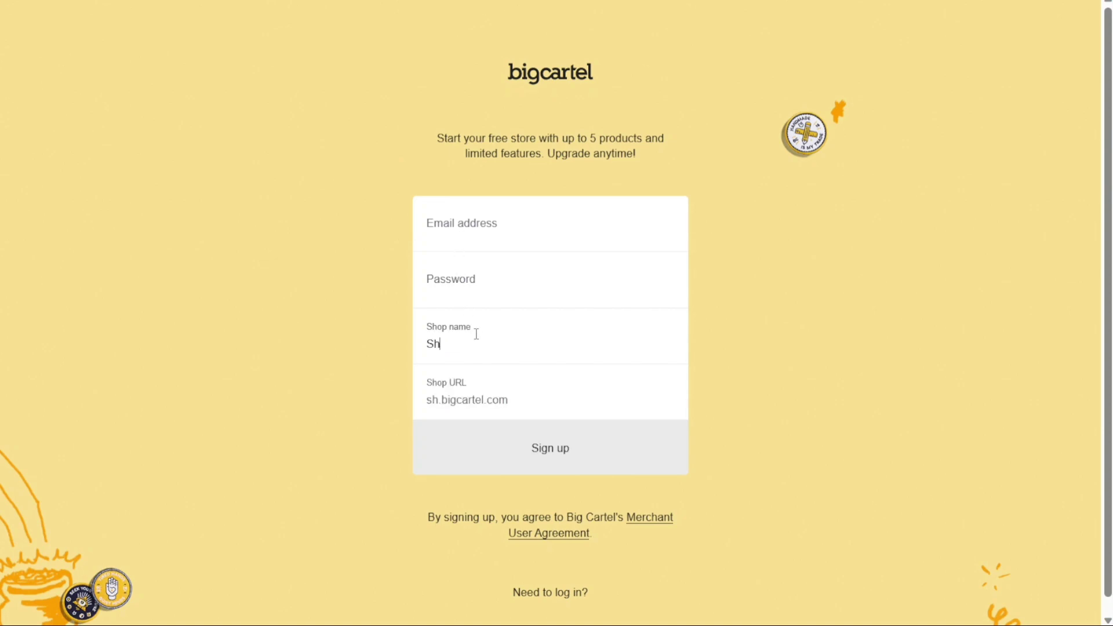
{"action": "type", "text": "opM"}
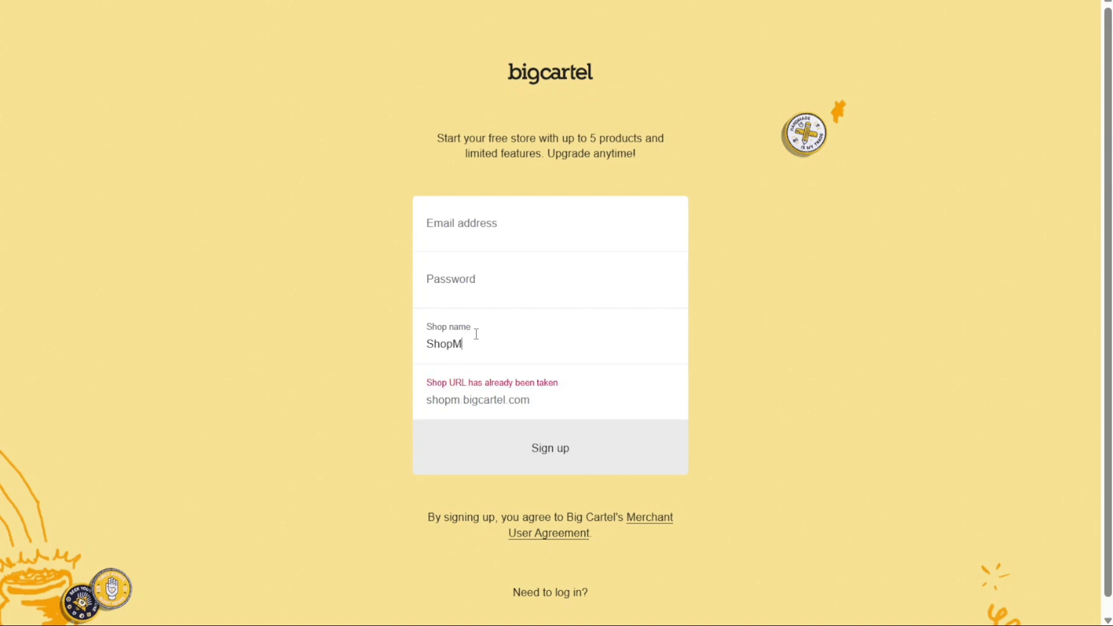
{"action": "type", "text": "ens"}
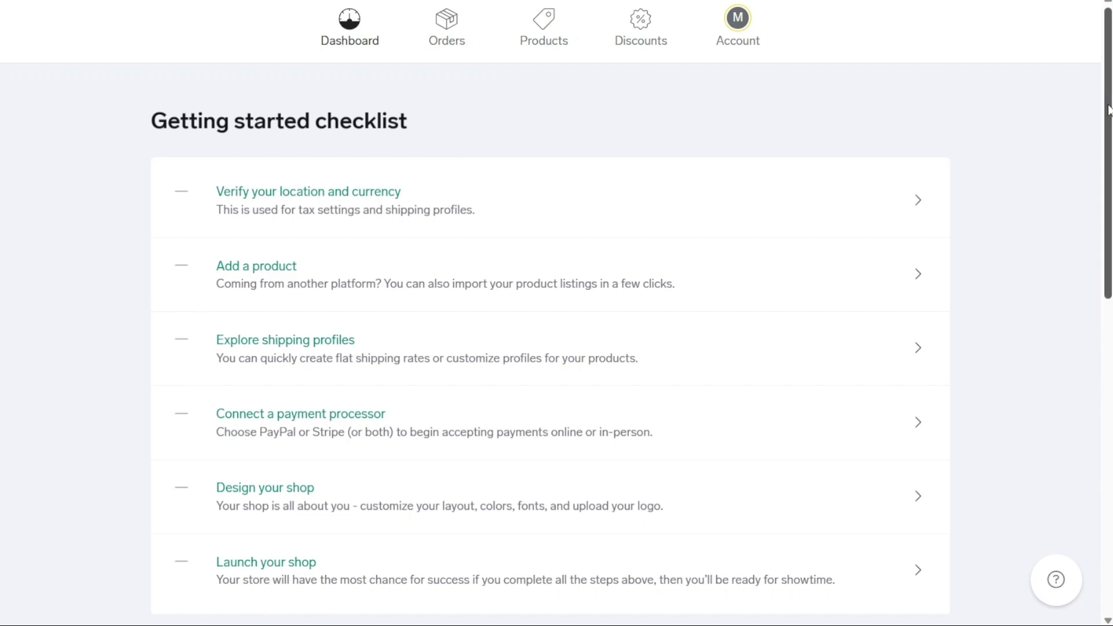
{"action": "scroll", "coordinate": [1110, 113], "scroll_direction": "down", "scroll_amount": 1}
{"action": "scroll", "coordinate": [1109, 113], "scroll_direction": "up", "scroll_amount": 1}
{"action": "left_click_drag", "start_coordinate": [1107, 114], "coordinate": [1109, 144]}
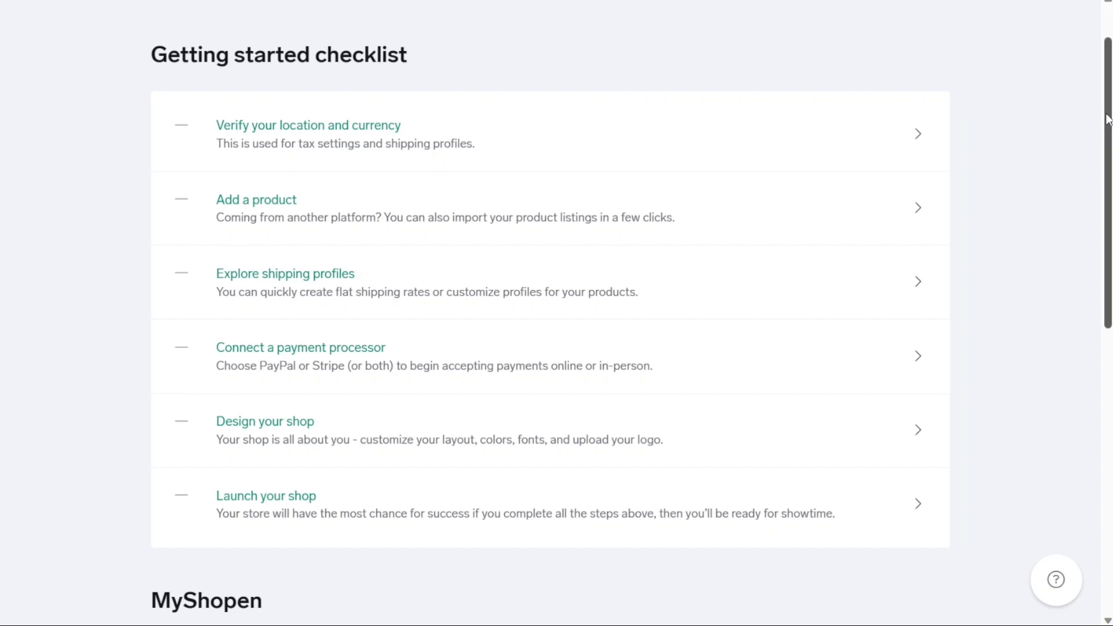
{"action": "left_click_drag", "start_coordinate": [1107, 120], "coordinate": [1107, 351]}
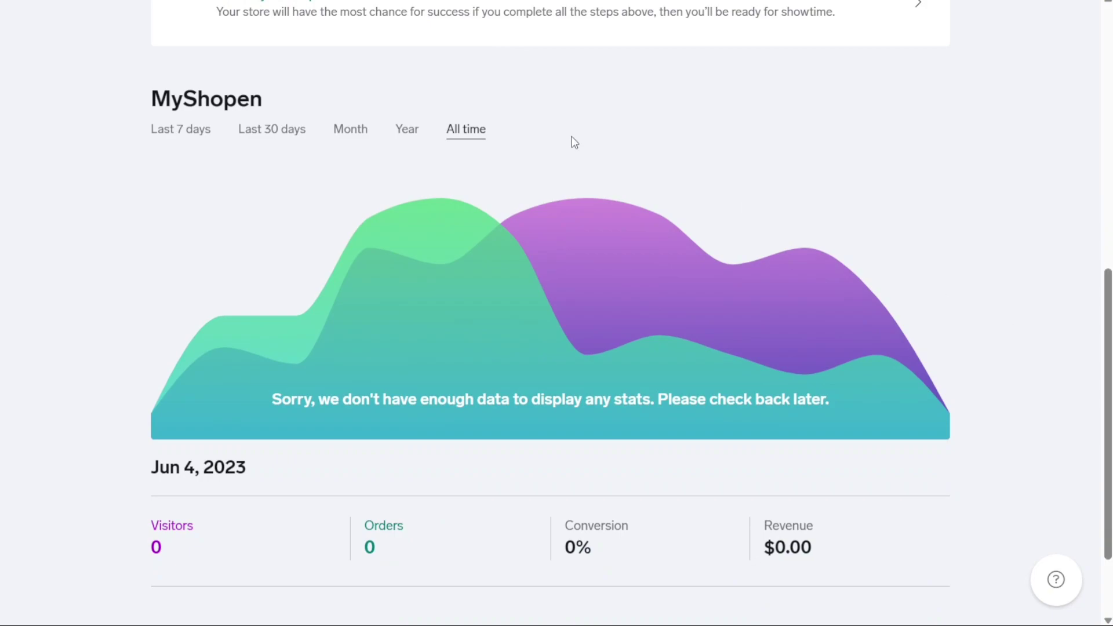
{"action": "double_click", "coordinate": [193, 105]}
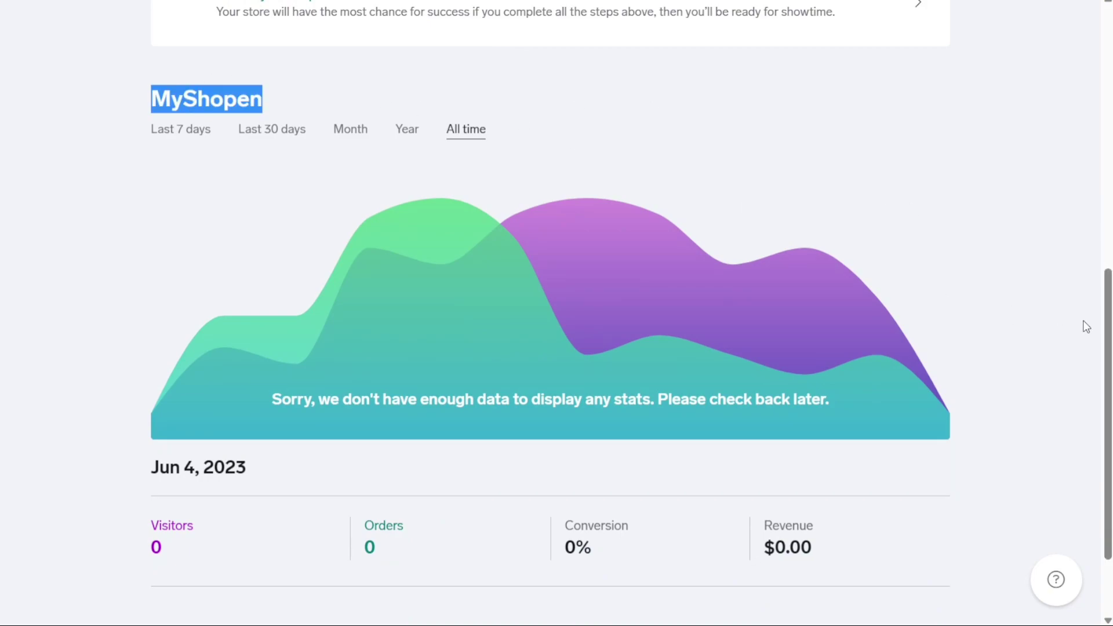
{"action": "left_click_drag", "start_coordinate": [1107, 339], "coordinate": [1081, 42]}
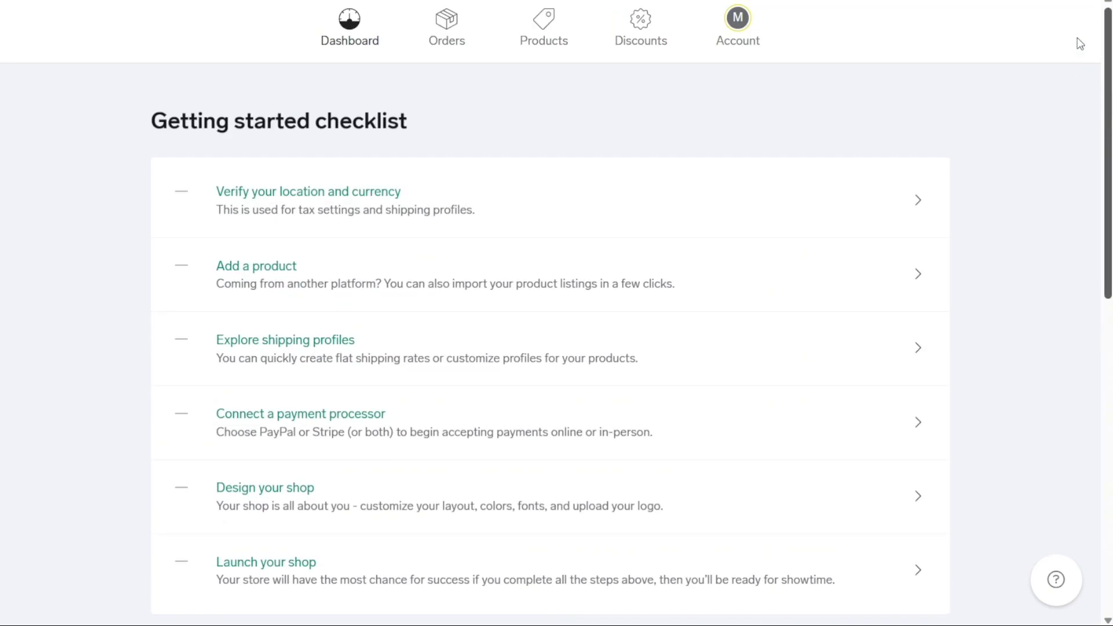
Check the empty Orders page, then view Products listing the $10.00 Dad cap
{"action": "left_click", "coordinate": [437, 46]}
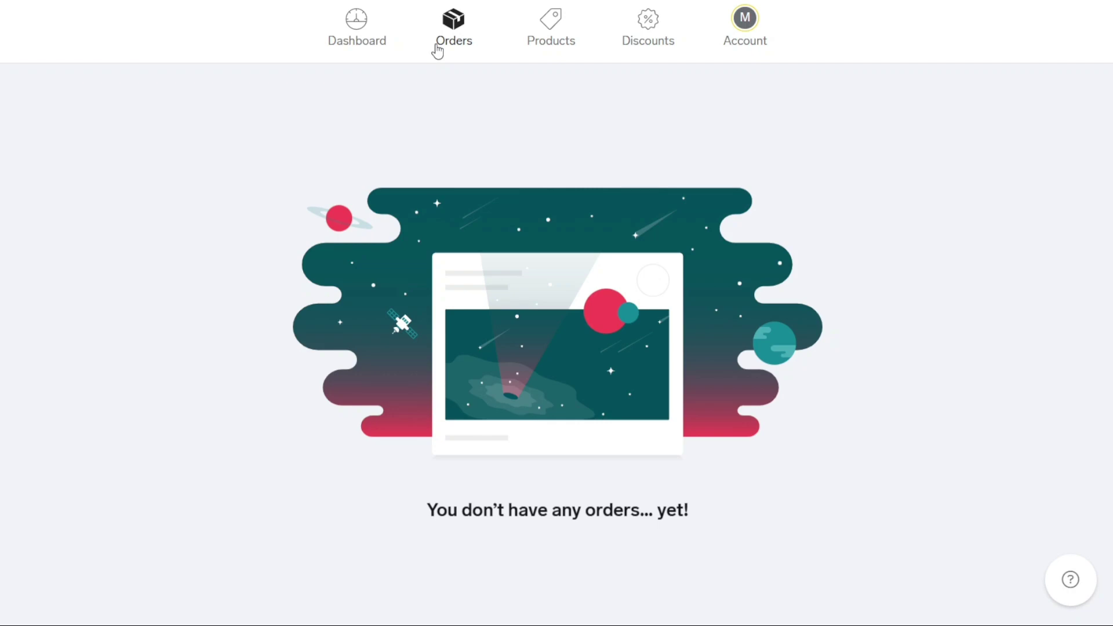
{"action": "left_click", "coordinate": [546, 39]}
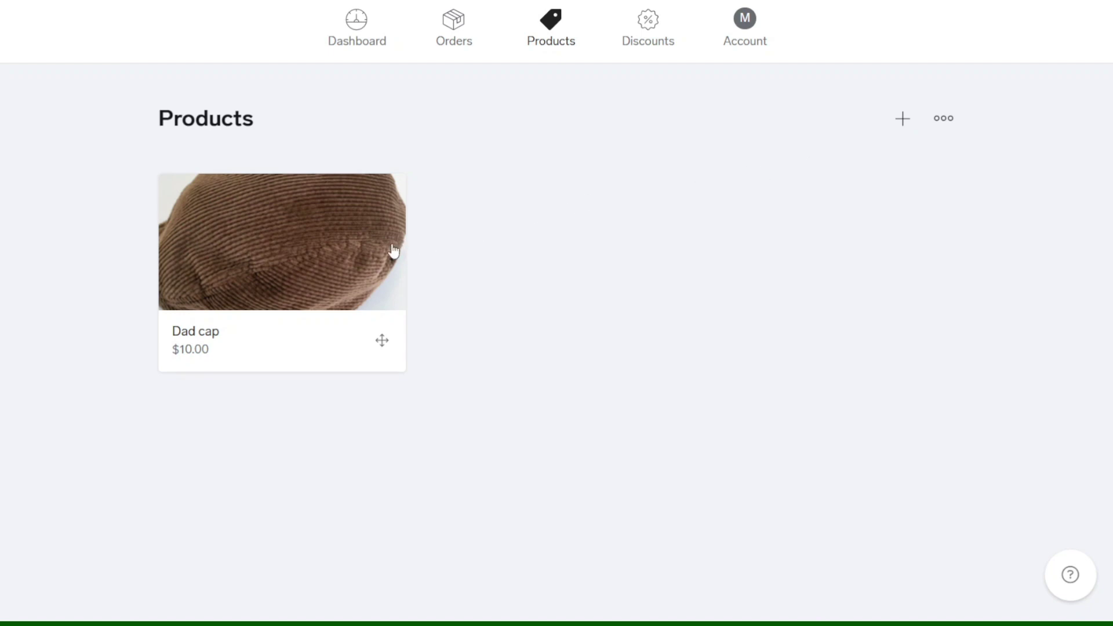
Open the Dad cap product, then go to the empty Discounts page
{"action": "left_click", "coordinate": [349, 252]}
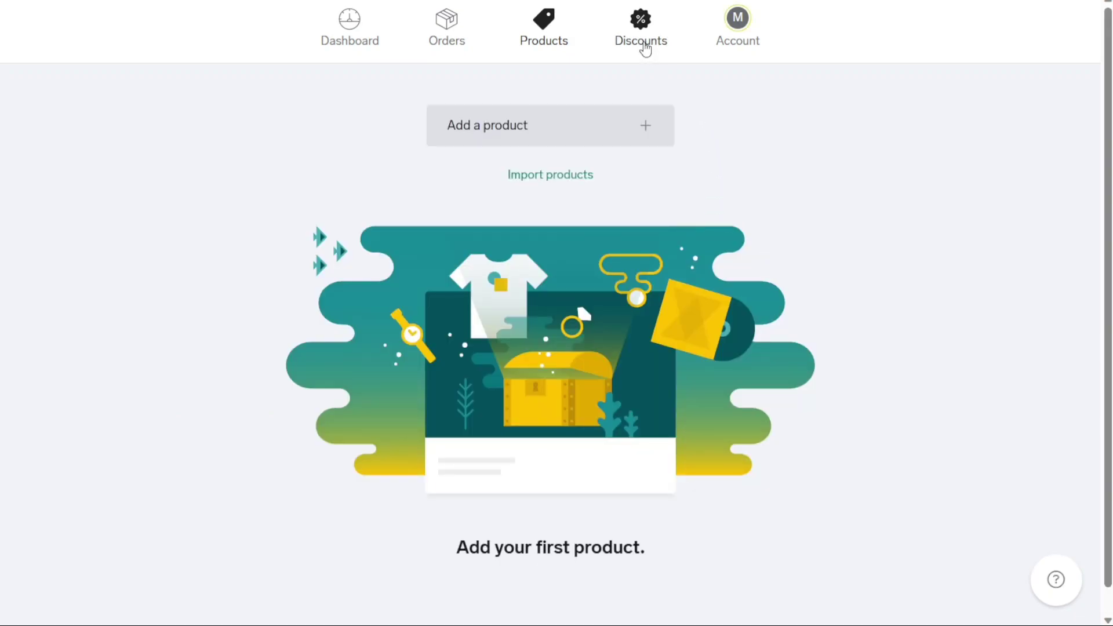
{"action": "left_click", "coordinate": [644, 49]}
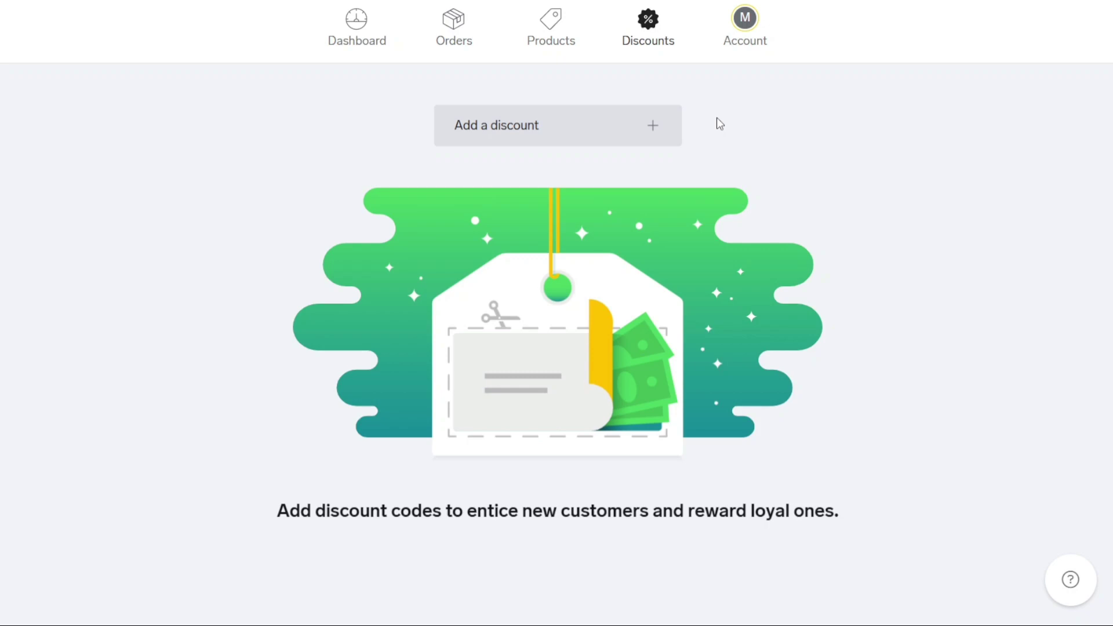
Confirm location and currency in Account settings, then return to the dashboard checklist
{"action": "left_click", "coordinate": [740, 44]}
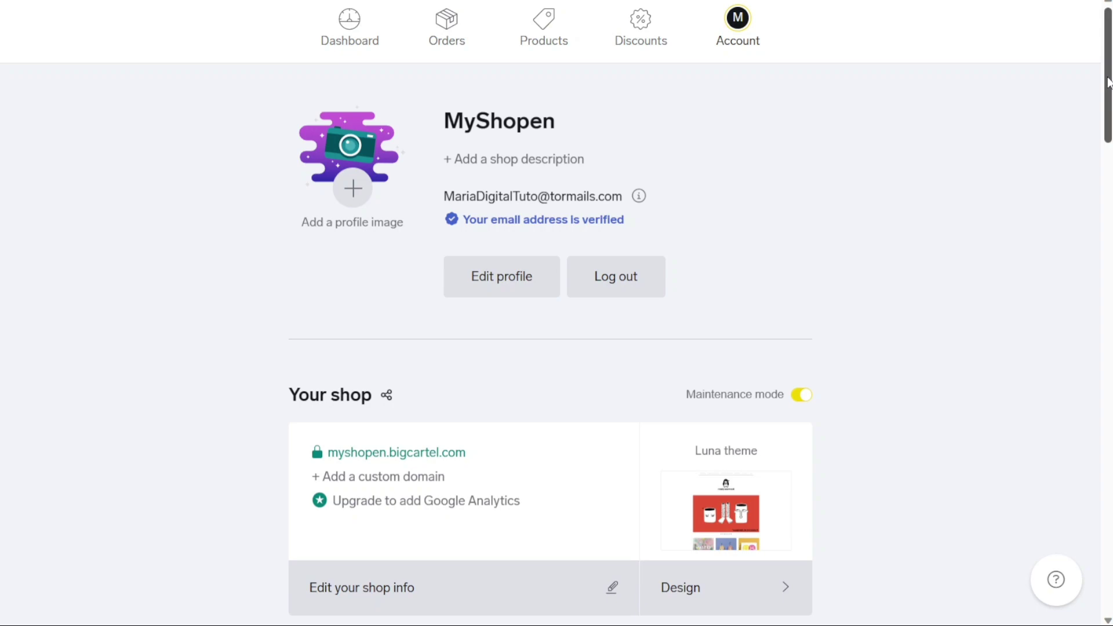
{"action": "left_click_drag", "start_coordinate": [1108, 82], "coordinate": [1076, 74]}
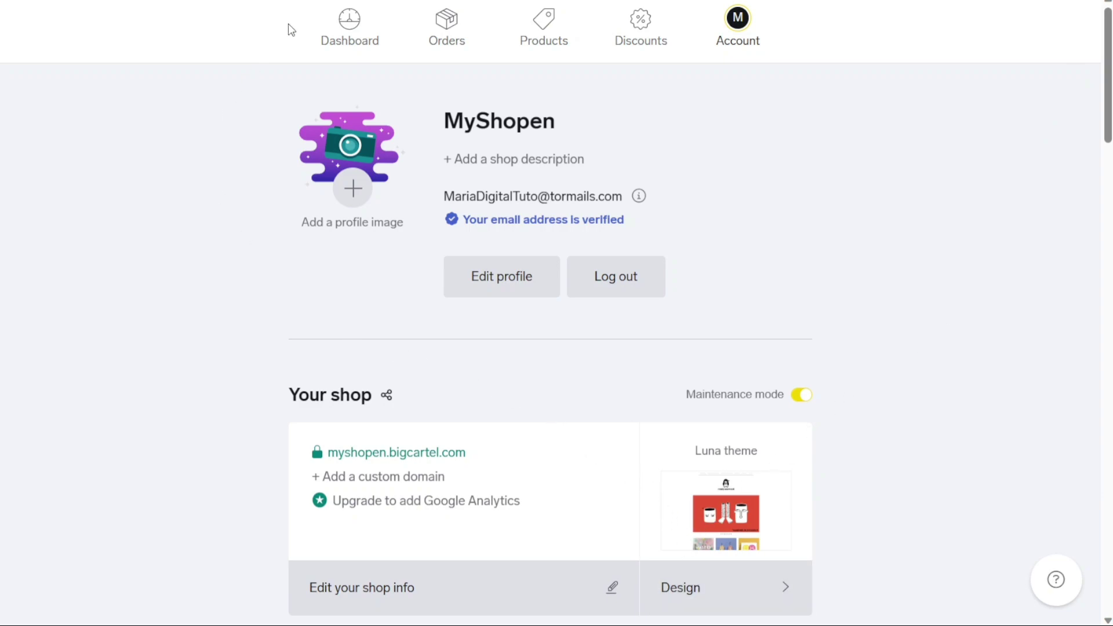
{"action": "left_click", "coordinate": [350, 47]}
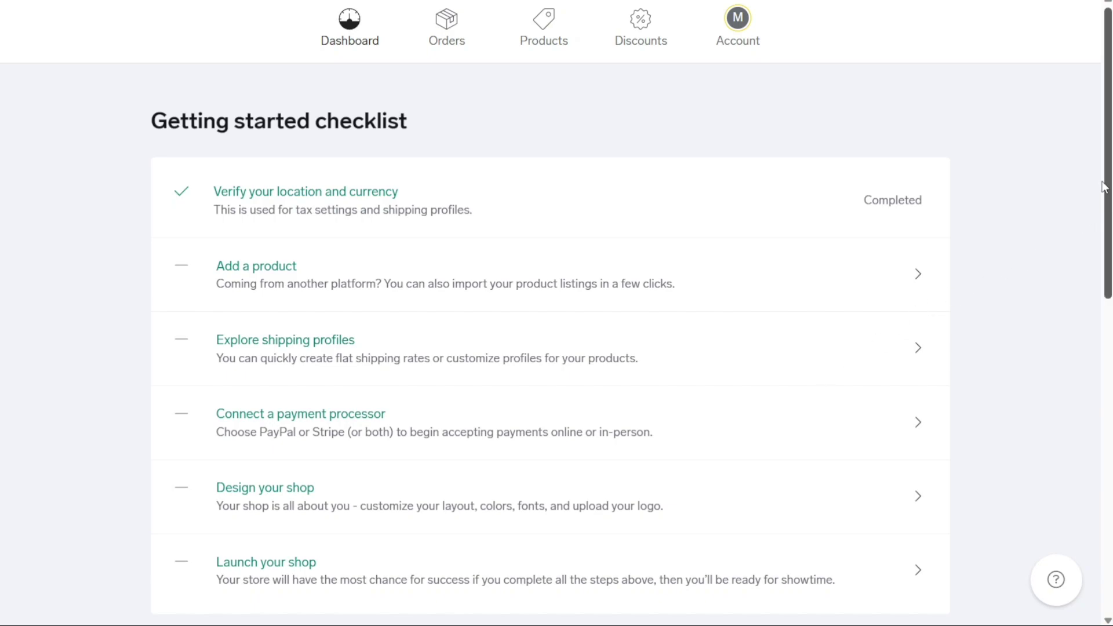
Reopen Account settings at Location & currency: United Kingdom, London, U.S. Dollar
{"action": "mouse_move", "coordinate": [1103, 187]}
{"action": "left_mouse_down"}
{"action": "mouse_move", "coordinate": [1102, 242]}
{"action": "mouse_move", "coordinate": [1097, 189]}
{"action": "left_mouse_up"}
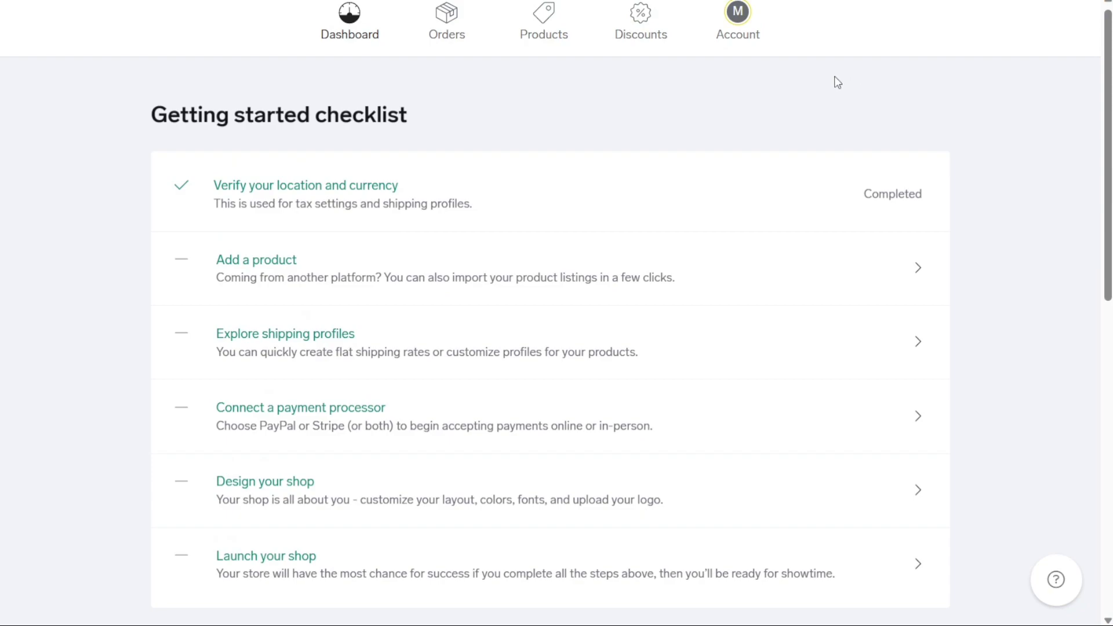
{"action": "left_click", "coordinate": [738, 32]}
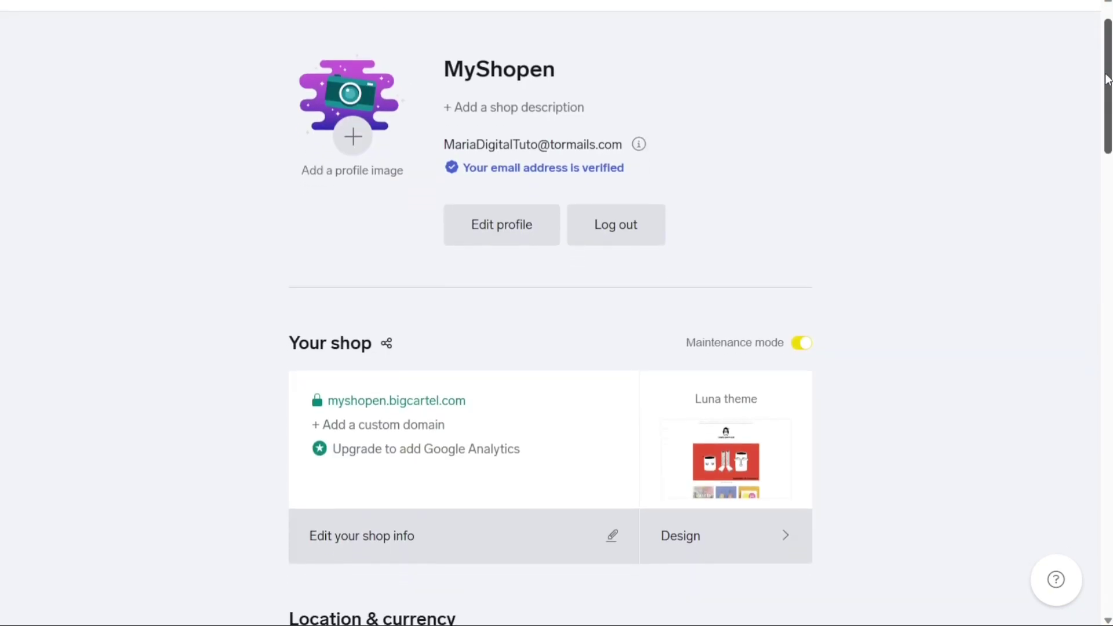
{"action": "left_click_drag", "start_coordinate": [1106, 70], "coordinate": [1107, 191]}
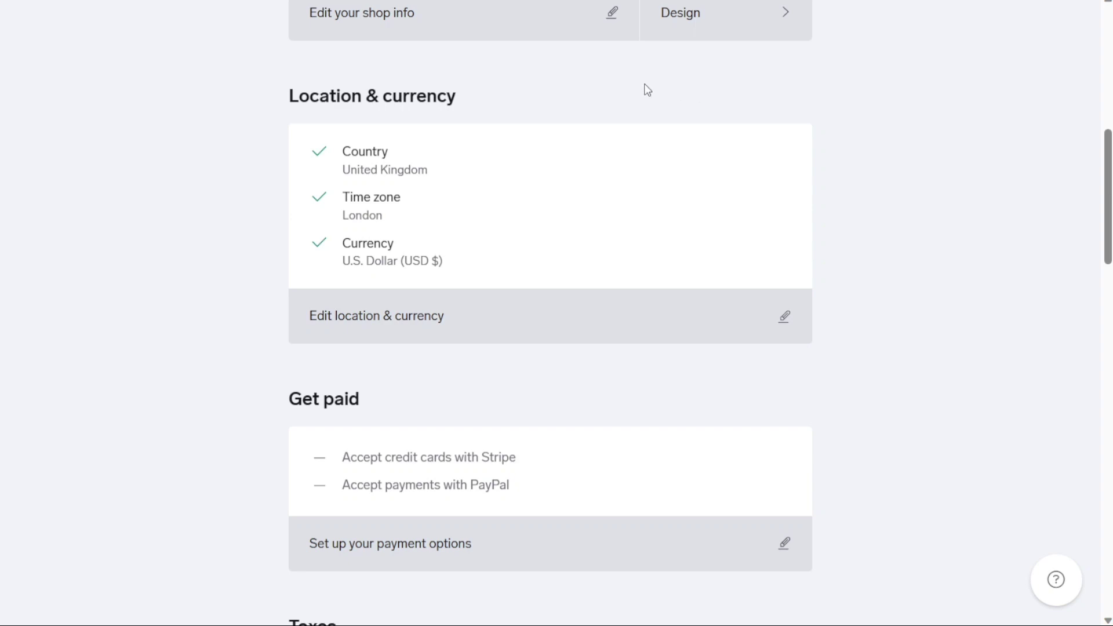
{"action": "left_click", "coordinate": [787, 321]}
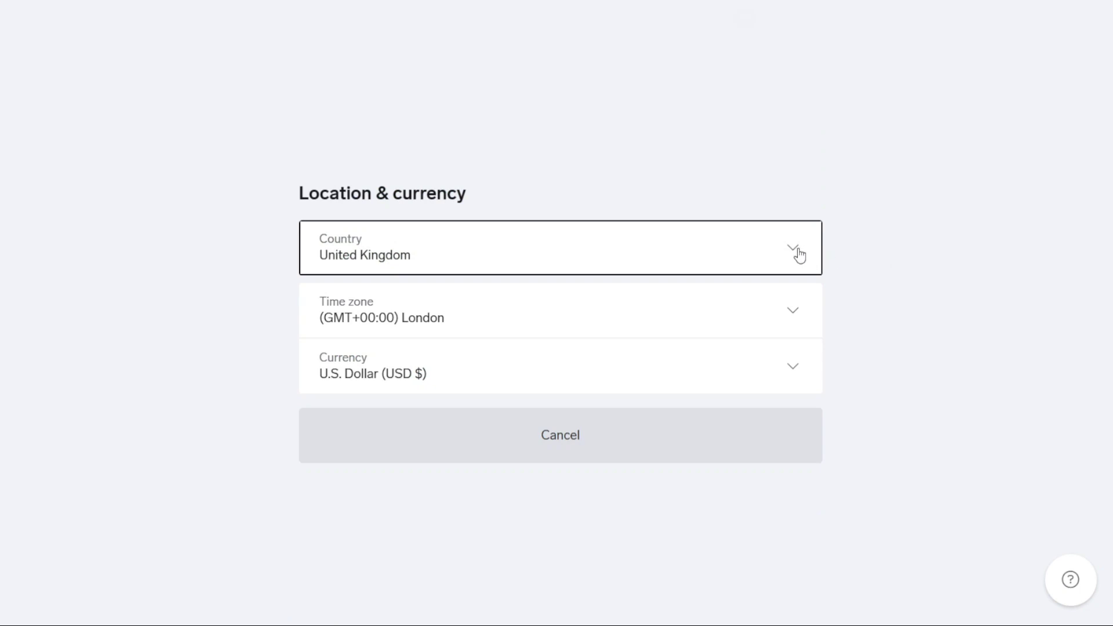
{"action": "key", "text": "Down"}
{"action": "key", "text": "Down"}
{"action": "key", "text": "Down"}
{"action": "key", "text": "Down"}
{"action": "key", "text": "Up"}
{"action": "key", "text": "Up"}
{"action": "key", "text": "Up"}
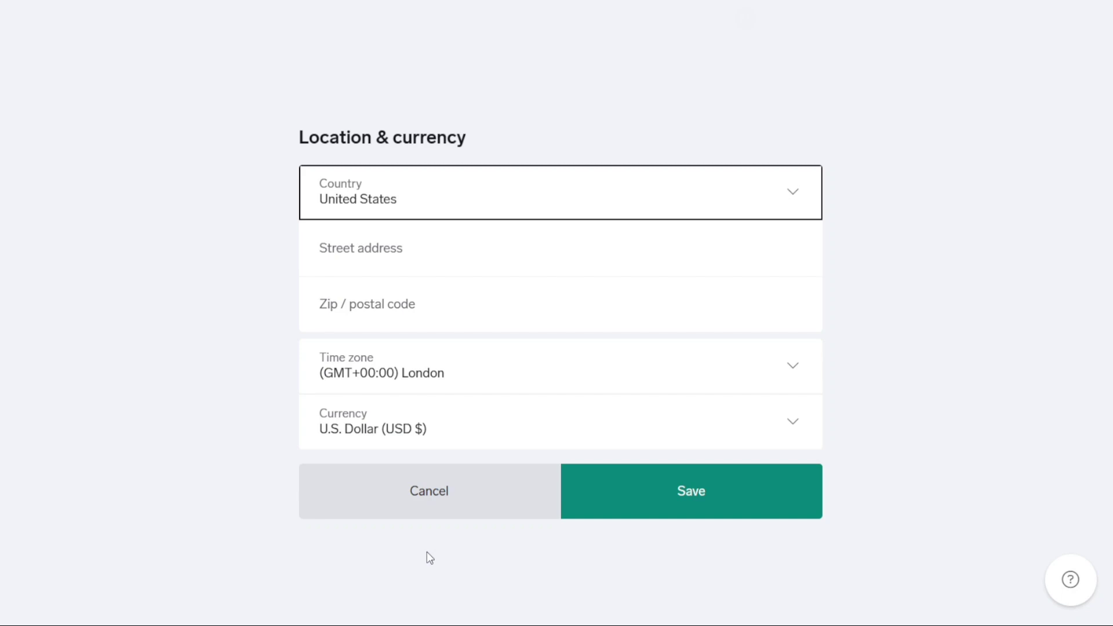
{"action": "left_click", "coordinate": [397, 256]}
{"action": "left_click", "coordinate": [395, 298]}
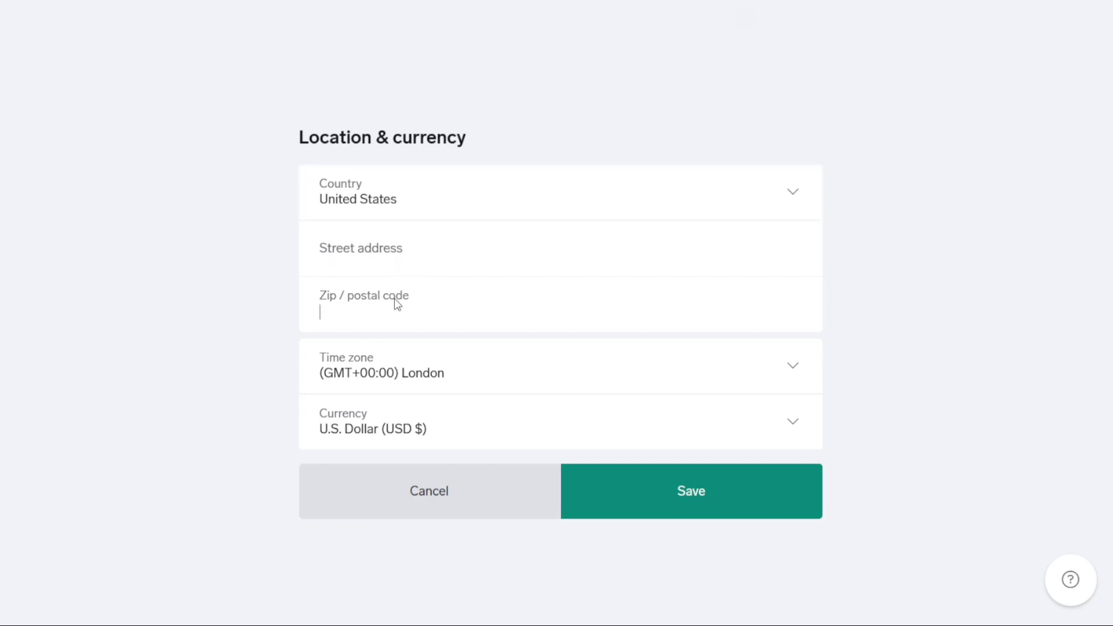
{"action": "left_click", "coordinate": [438, 198]}
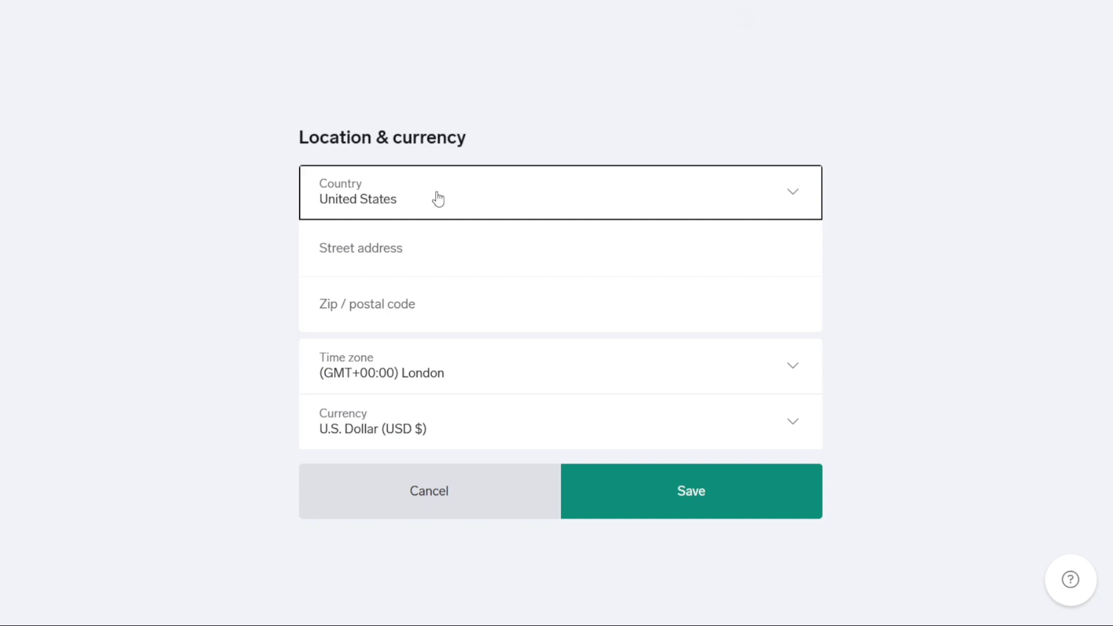
{"action": "left_click", "coordinate": [349, 254]}
{"action": "left_click", "coordinate": [350, 298]}
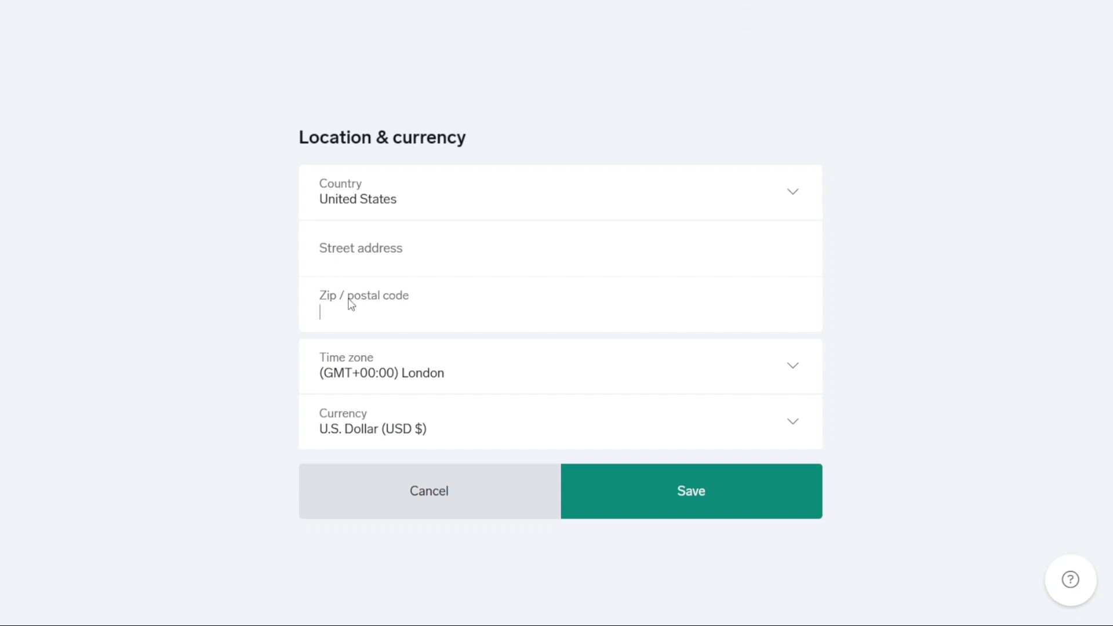
Discard the location edits, check payment options, then open the shipping settings from Account
{"action": "key", "text": "Escape"}
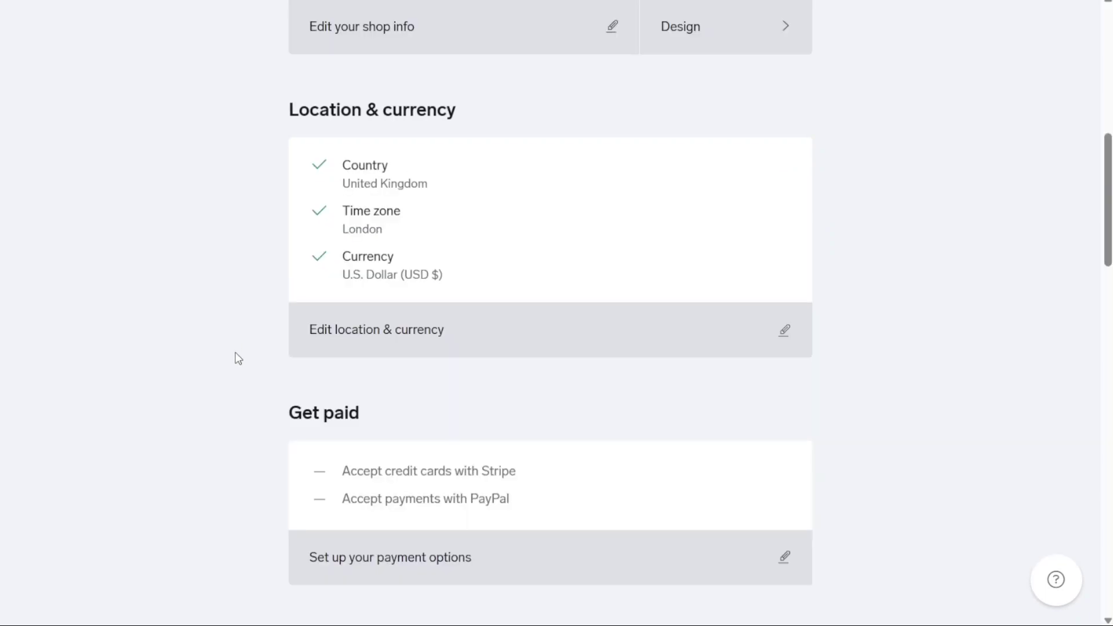
{"action": "scroll", "coordinate": [237, 370], "scroll_direction": "down", "scroll_amount": 4}
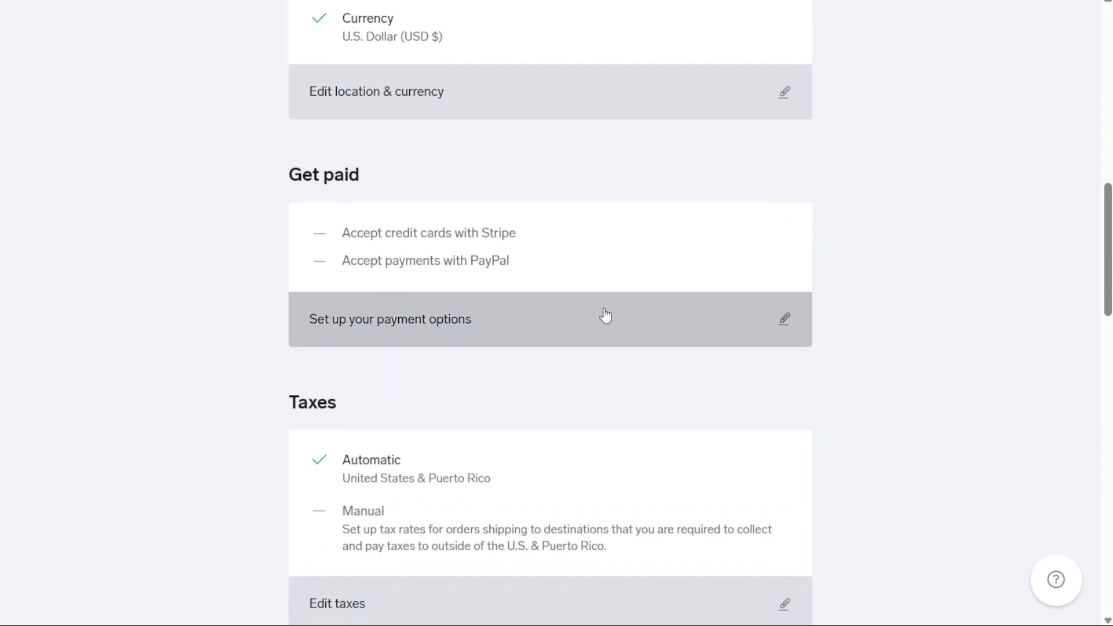
{"action": "left_click", "coordinate": [751, 319]}
{"action": "scroll", "coordinate": [935, 313], "scroll_direction": "up", "scroll_amount": 2}
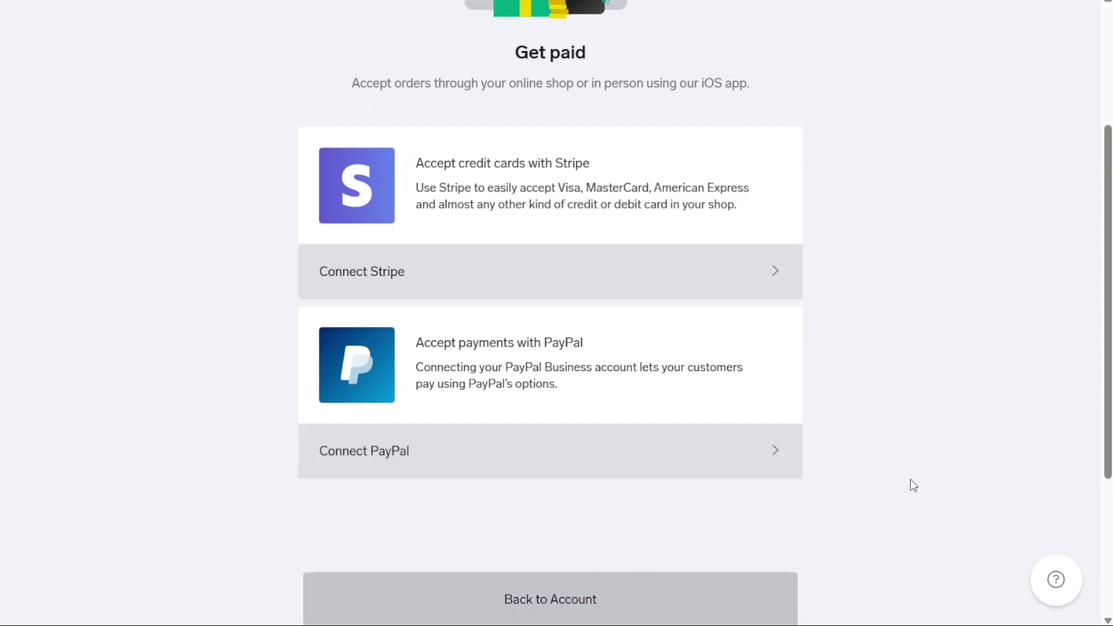
{"action": "scroll", "coordinate": [914, 485], "scroll_direction": "up", "scroll_amount": 8}
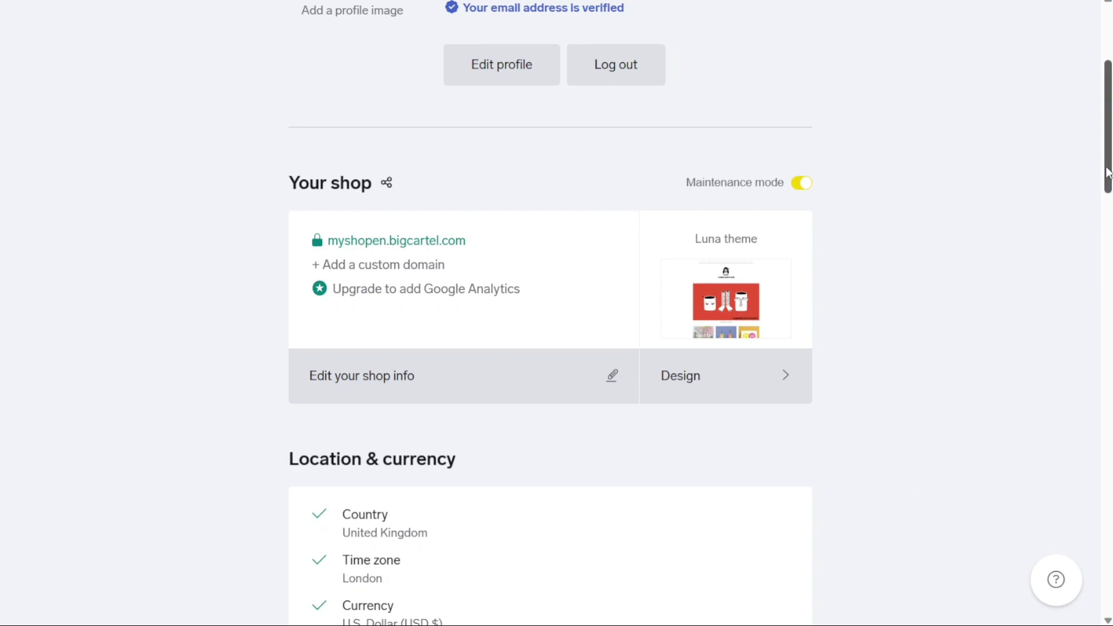
{"action": "left_click_drag", "start_coordinate": [1107, 172], "coordinate": [1056, 457]}
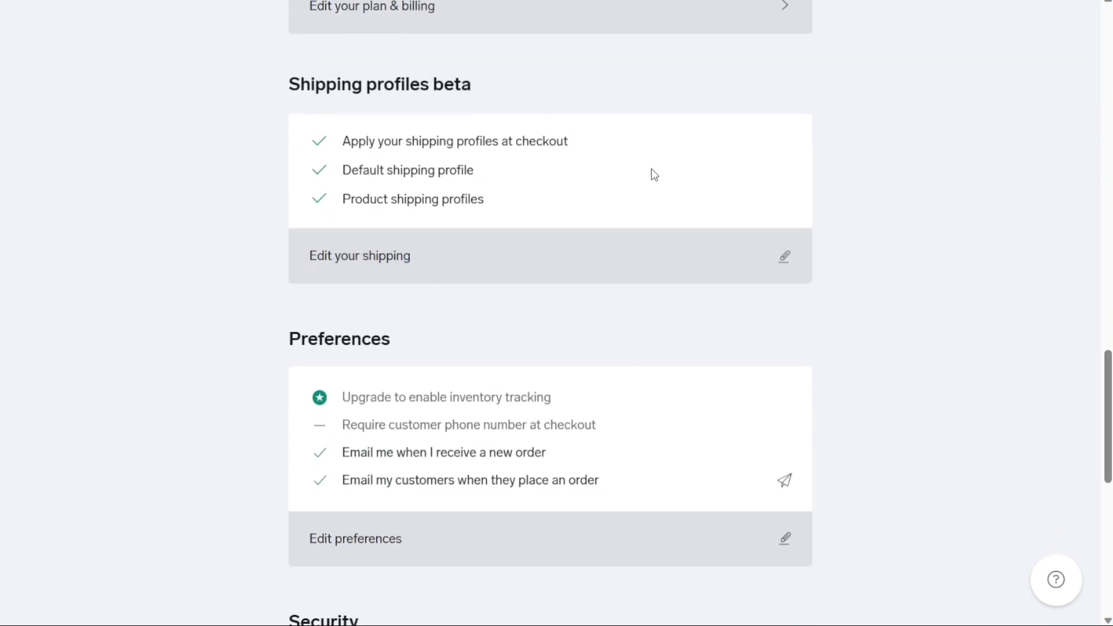
{"action": "left_click", "coordinate": [784, 263]}
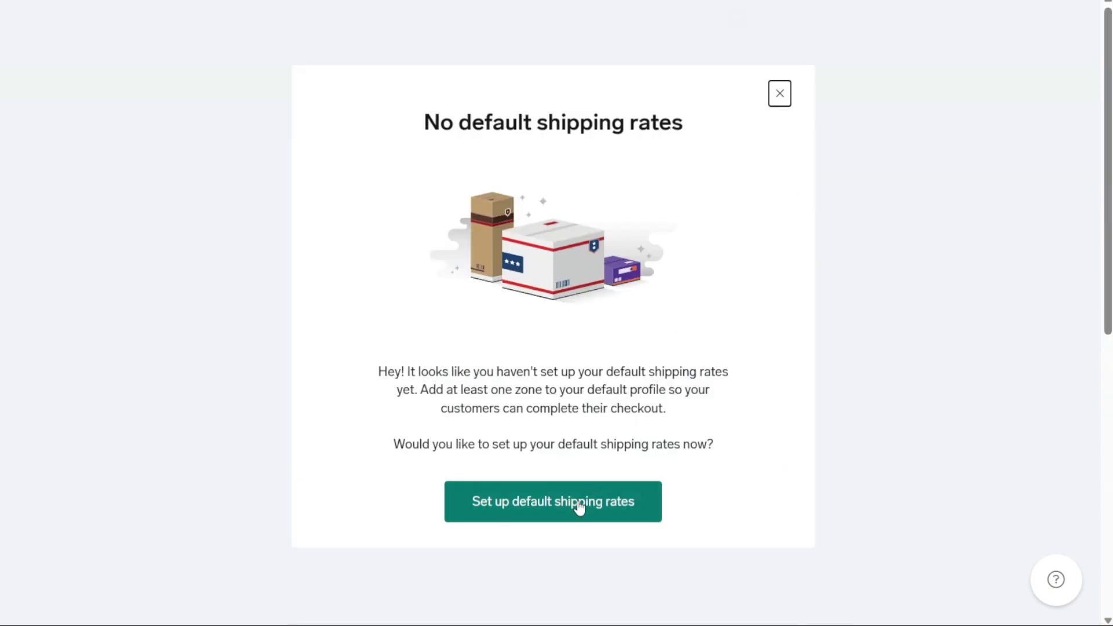
Start adding default shipping rates with United Kingdom as the country or zone
{"action": "left_click", "coordinate": [780, 93]}
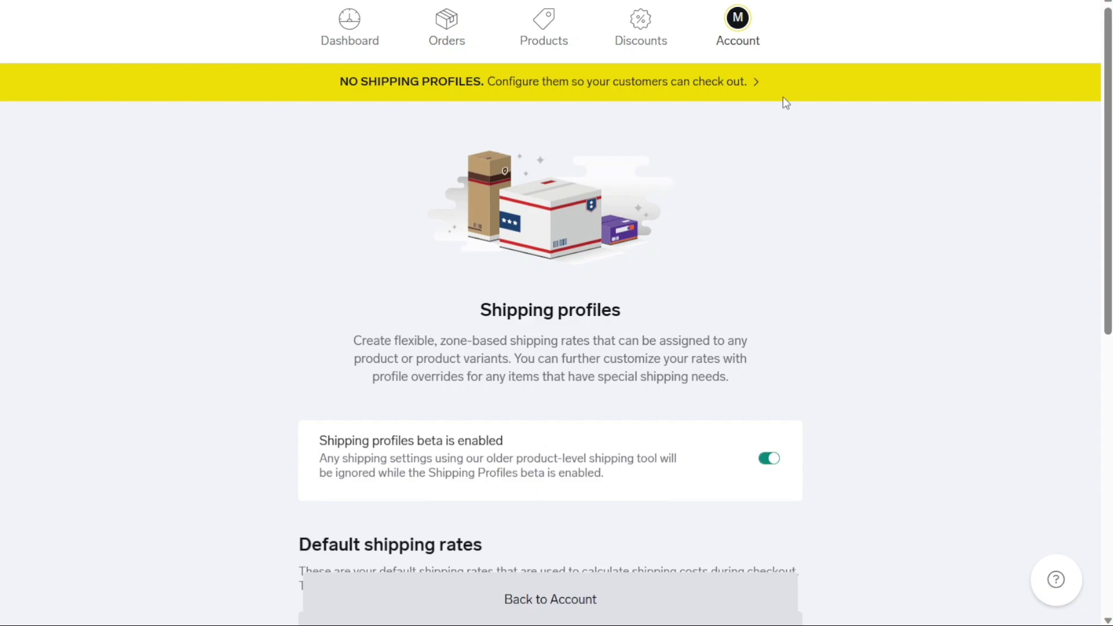
{"action": "left_click_drag", "start_coordinate": [1108, 115], "coordinate": [1046, 392]}
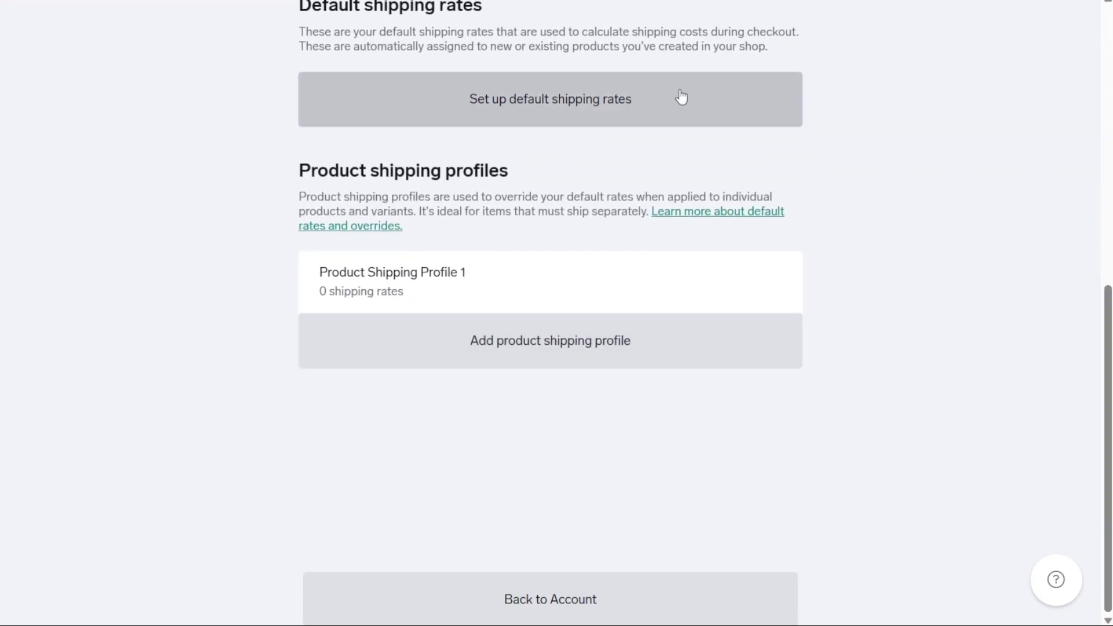
{"action": "left_click", "coordinate": [619, 111]}
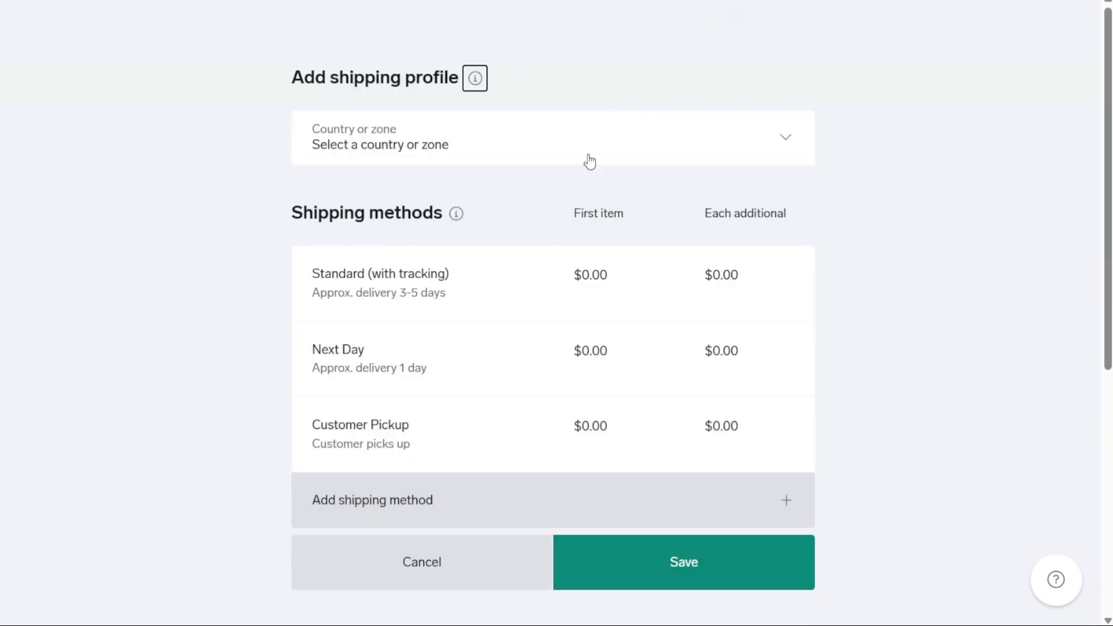
{"action": "left_click", "coordinate": [581, 158]}
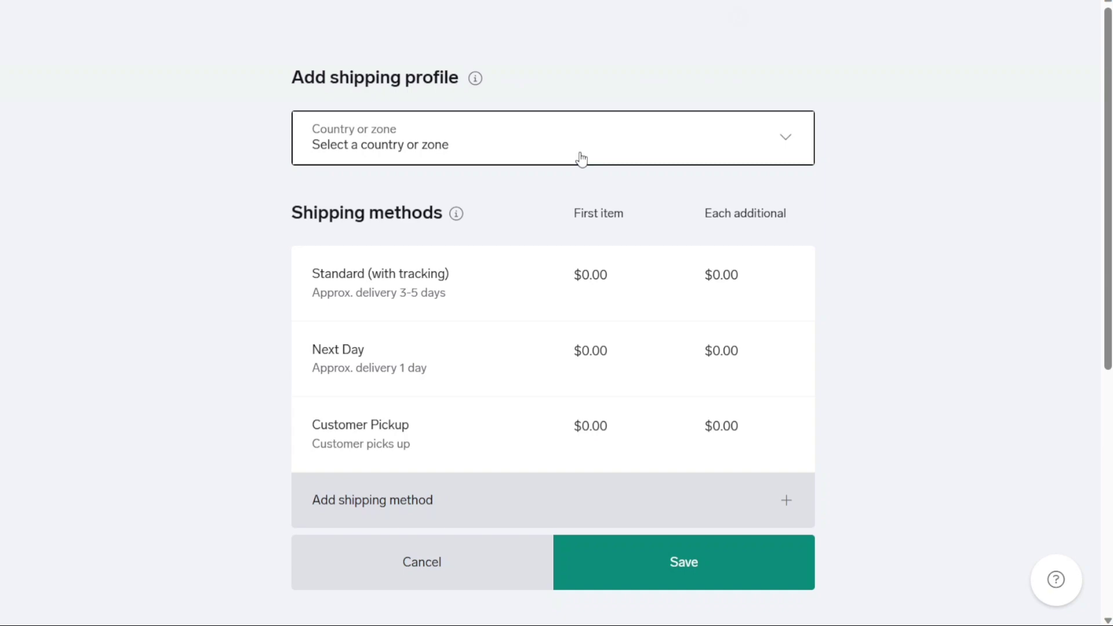
{"action": "key", "text": "a"}
{"action": "key", "text": "c"}
{"action": "key", "text": "g"}
{"action": "key", "text": "o"}
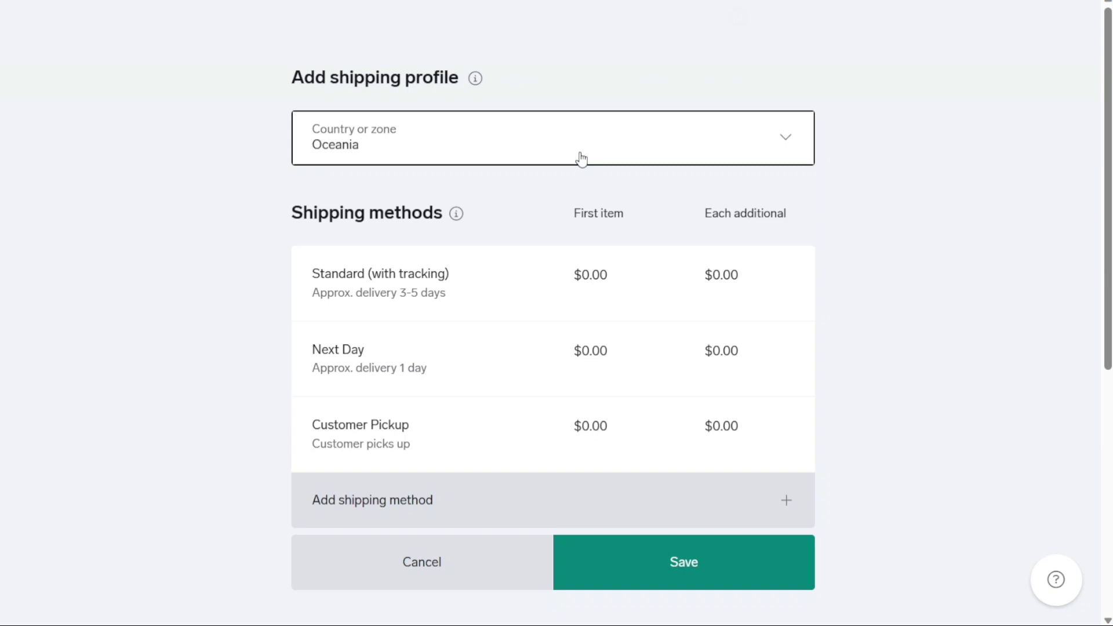
{"action": "key", "text": "u"}
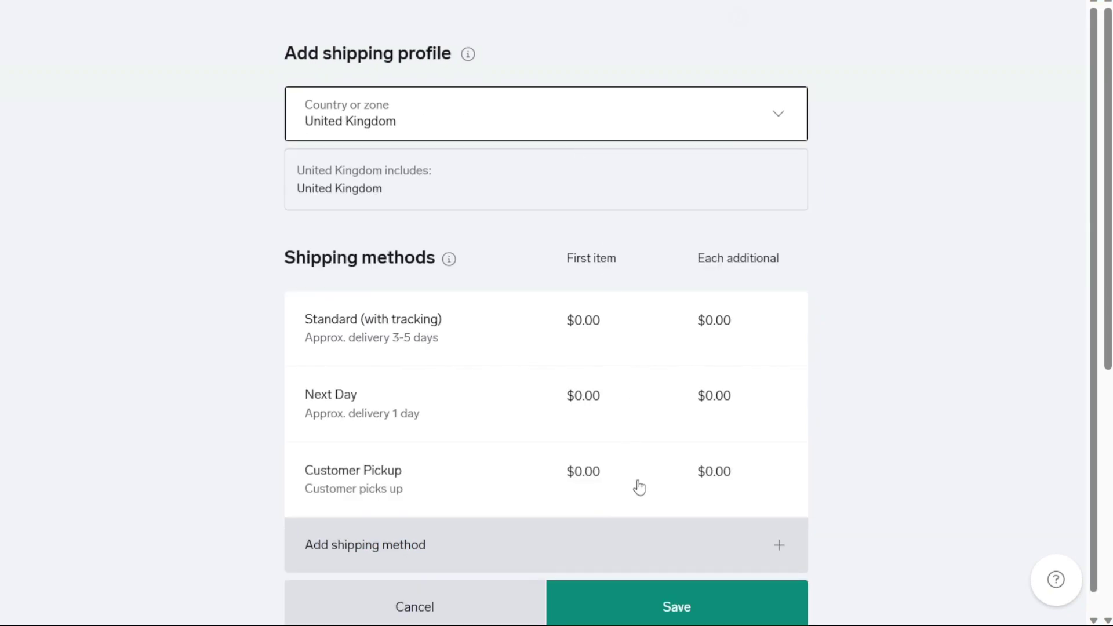
Save the United Kingdom profile with three $0.00 rates and return to Account
{"action": "left_click", "coordinate": [654, 601]}
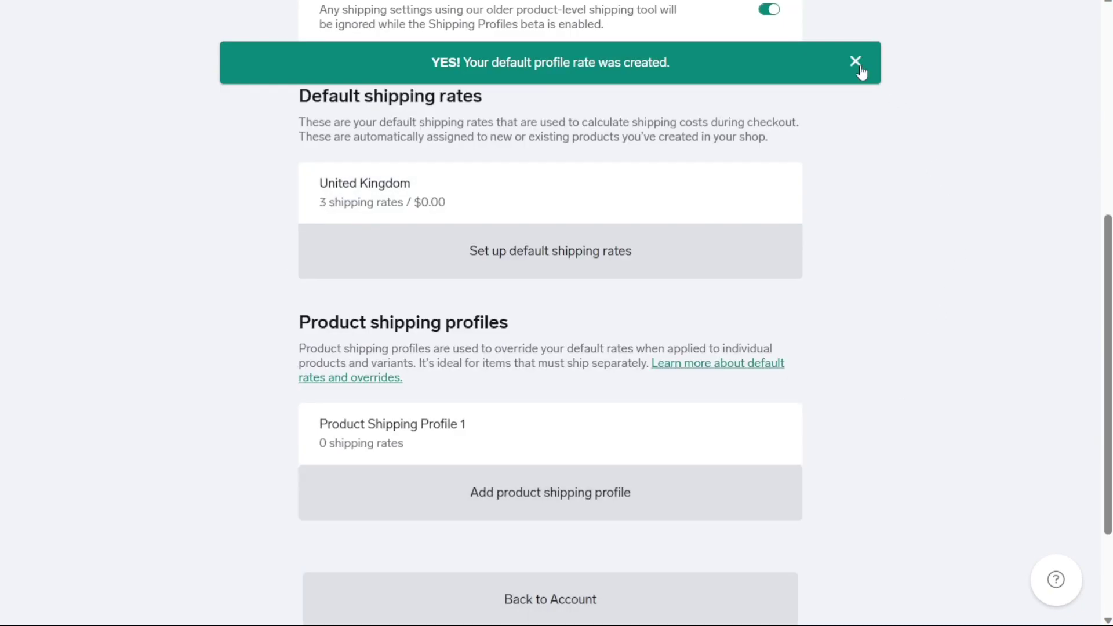
{"action": "left_click", "coordinate": [860, 68]}
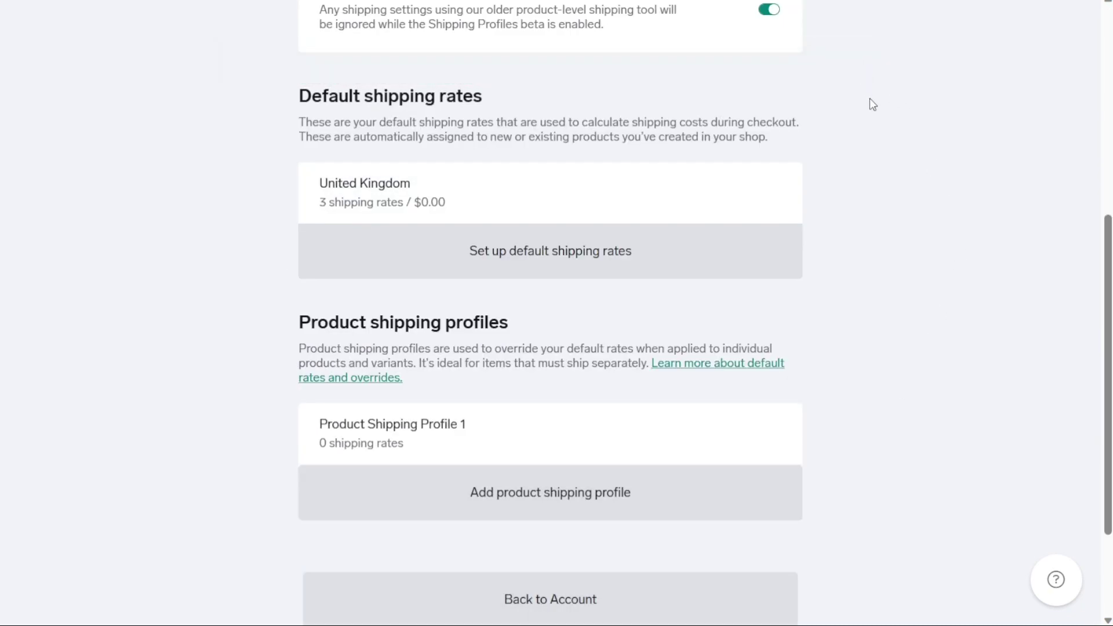
{"action": "left_click", "coordinate": [677, 618]}
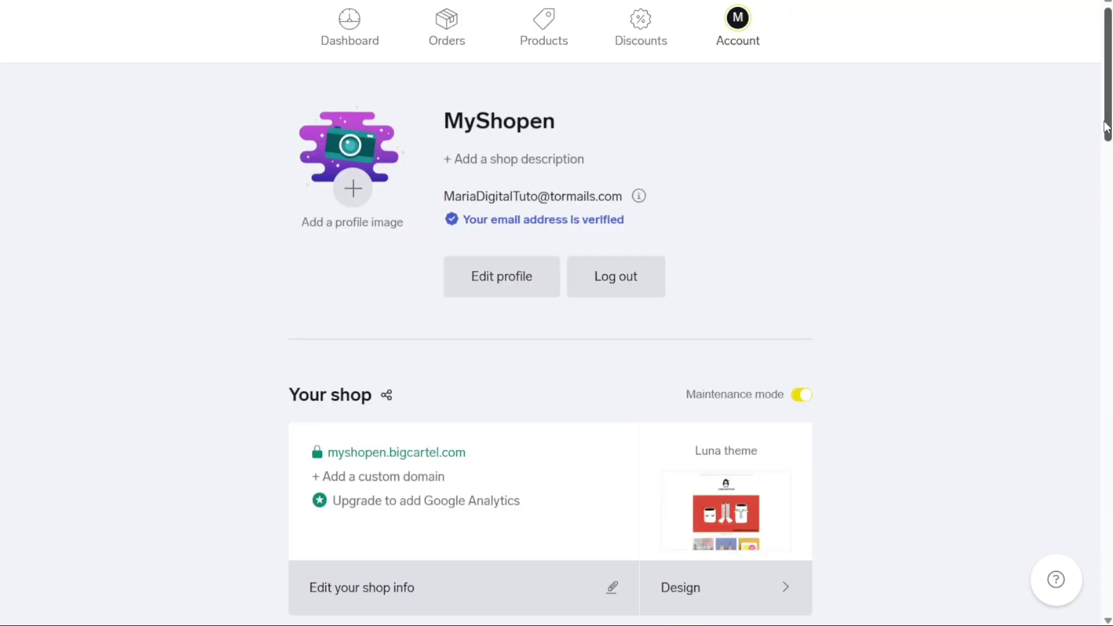
{"action": "left_click_drag", "start_coordinate": [1106, 126], "coordinate": [1073, 497]}
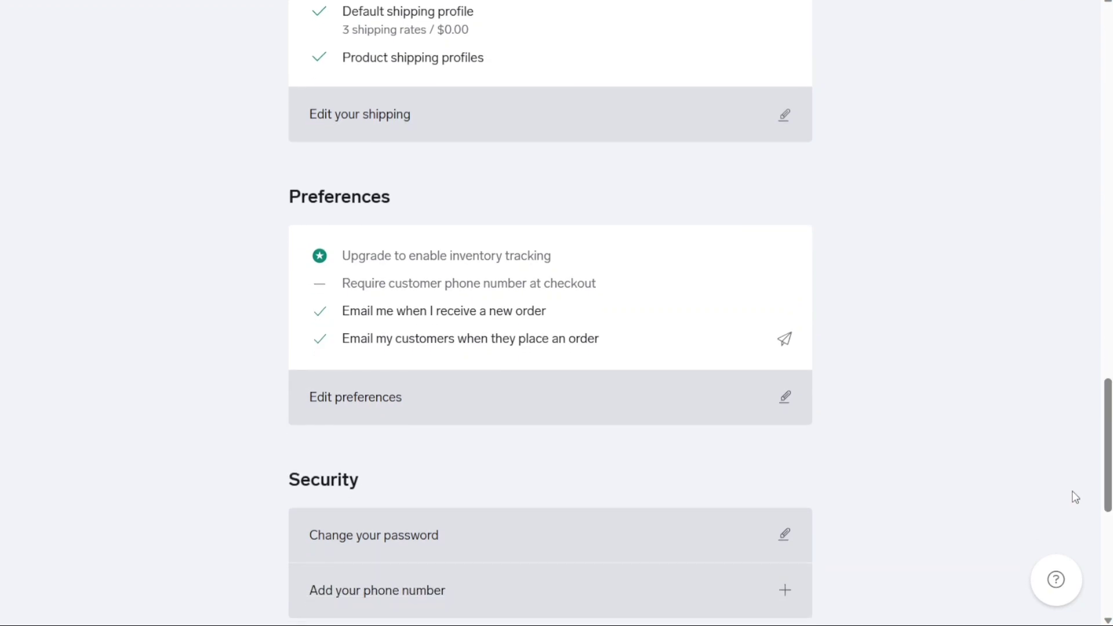
{"action": "left_click", "coordinate": [786, 416]}
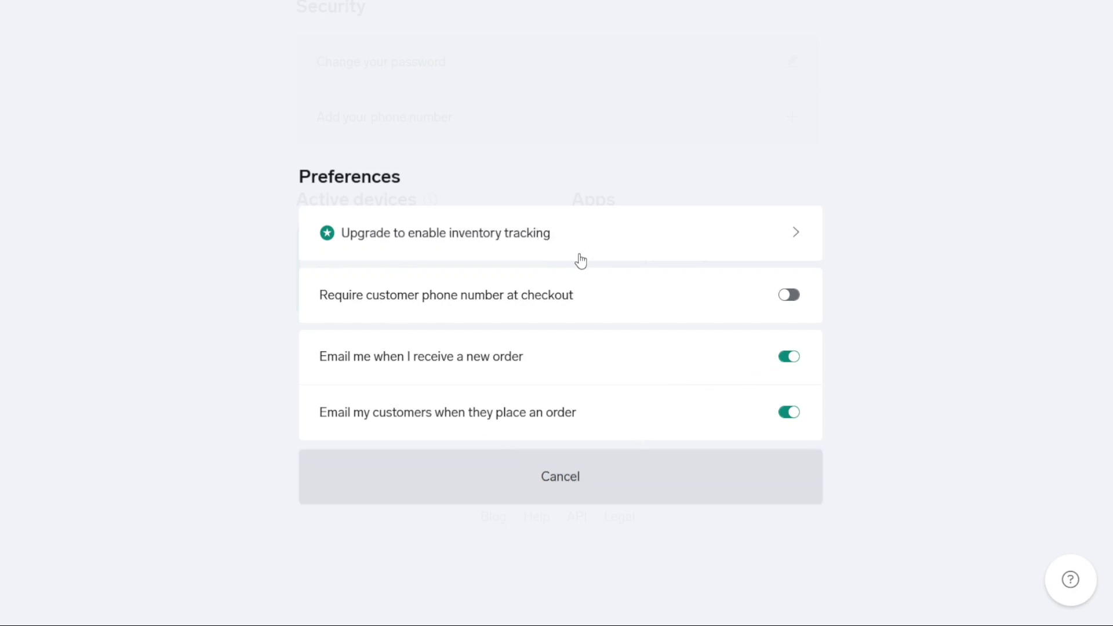
{"action": "left_click", "coordinate": [543, 495]}
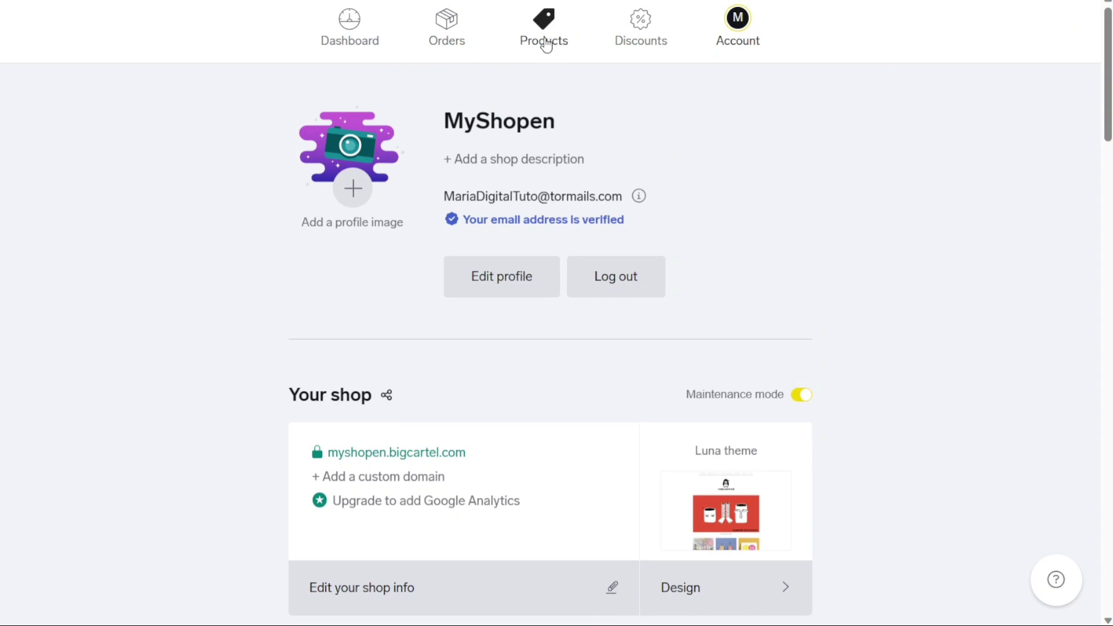
From the dashboard, go to Products and begin adding a new product
{"action": "left_click", "coordinate": [363, 57]}
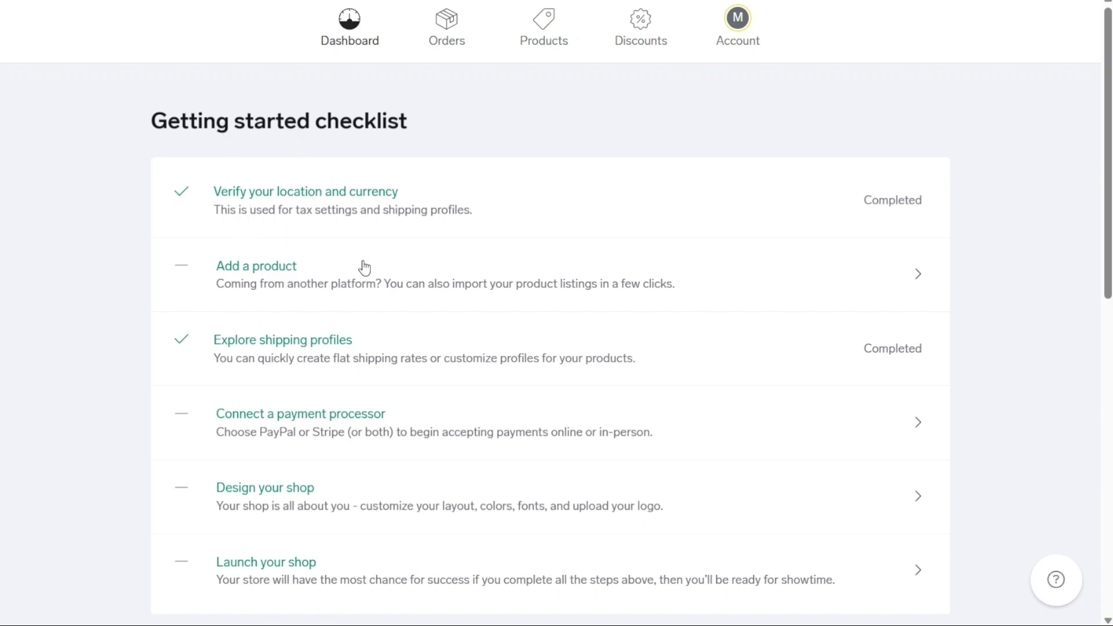
{"action": "left_click", "coordinate": [537, 29]}
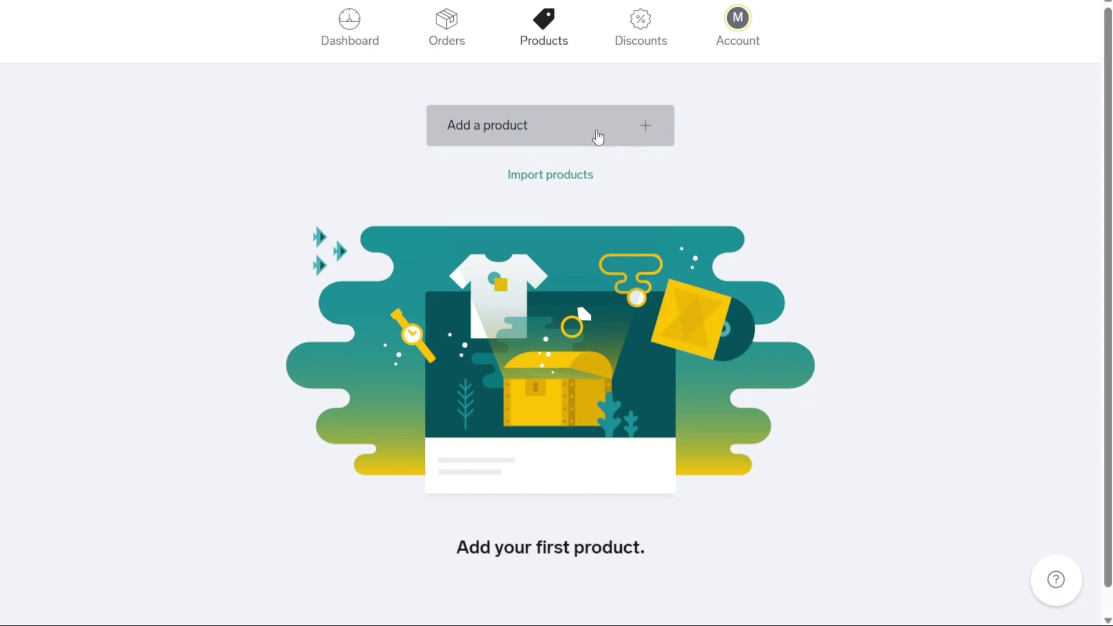
{"action": "left_click", "coordinate": [596, 136]}
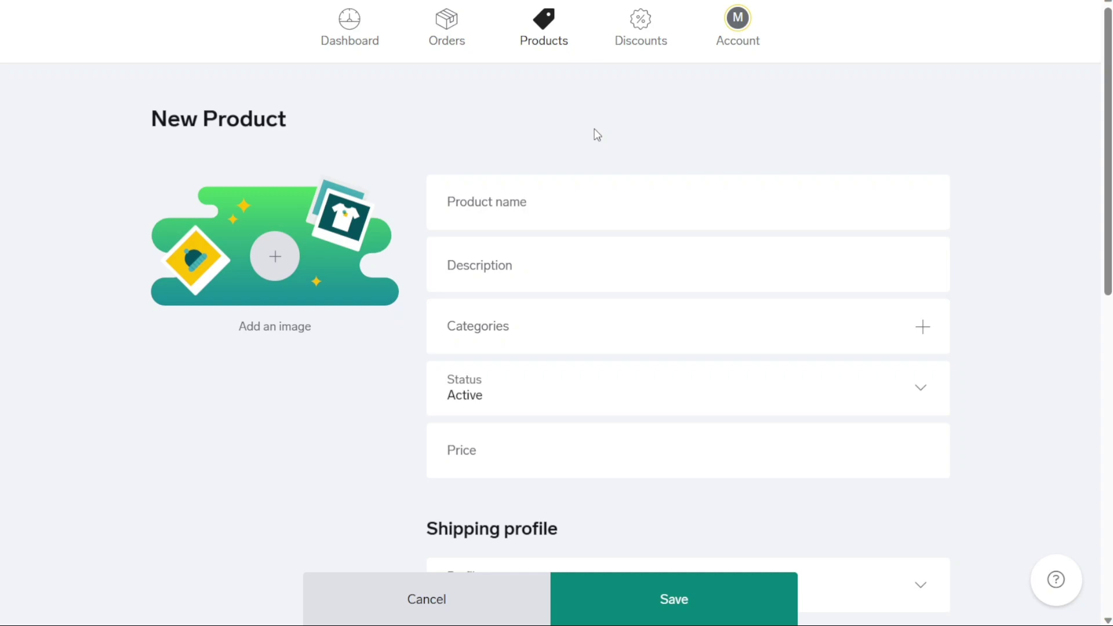
Name the new product 'Dad cap' with the description 'Bio'
{"action": "scroll", "coordinate": [597, 134], "scroll_direction": "down", "scroll_amount": 1}
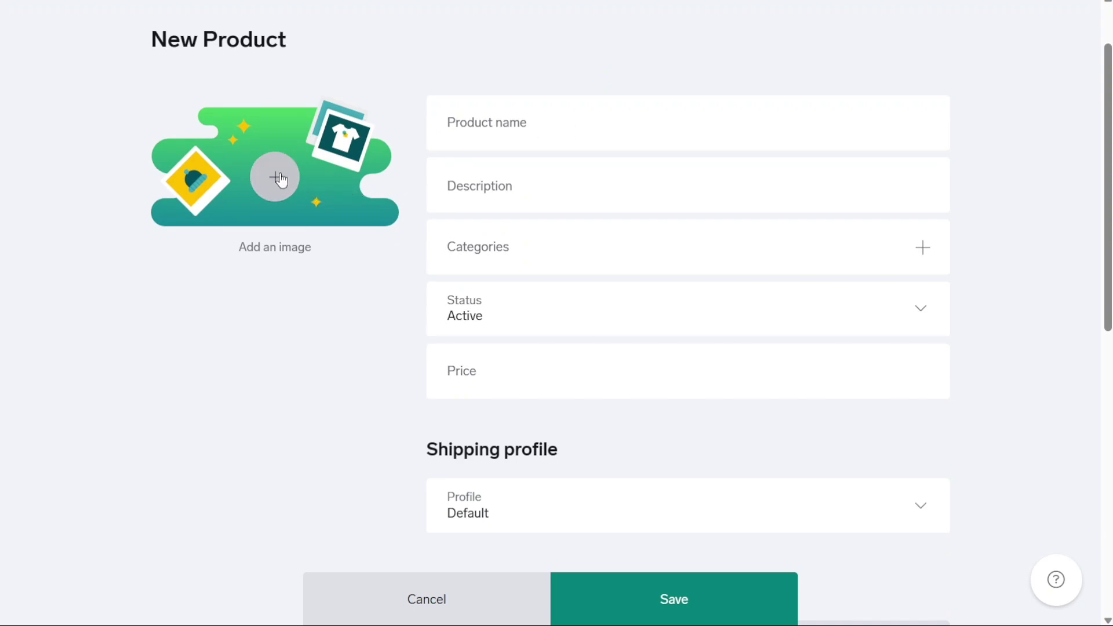
{"action": "scroll", "coordinate": [281, 181], "scroll_direction": "up", "scroll_amount": 1}
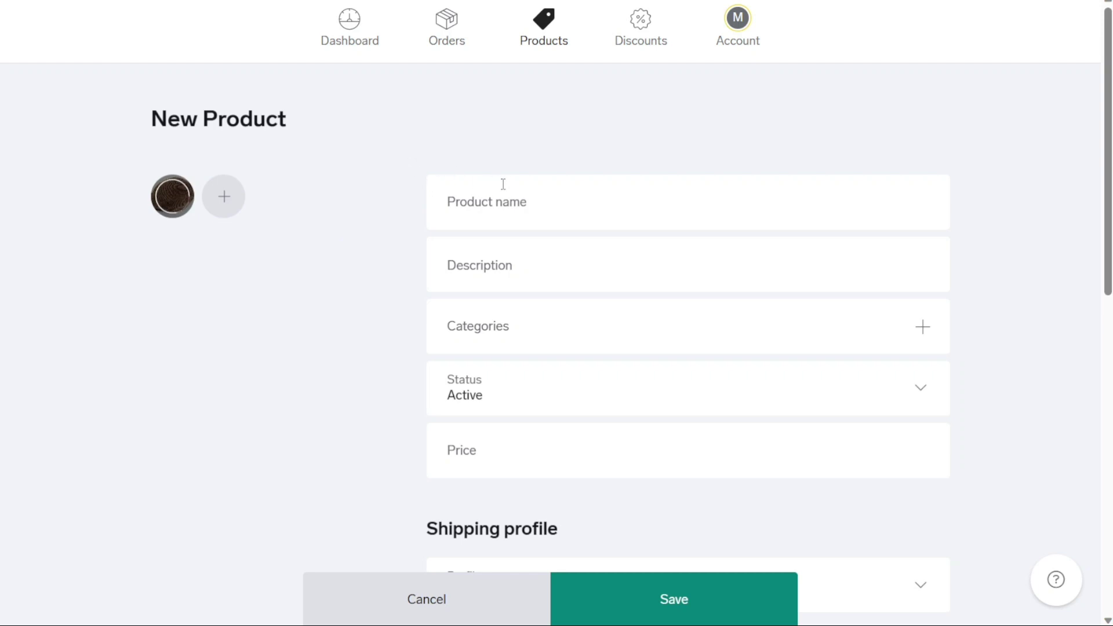
{"action": "left_click", "coordinate": [507, 201]}
{"action": "scroll", "coordinate": [508, 205], "scroll_direction": "down", "scroll_amount": 1}
{"action": "type", "text": "Dad"}
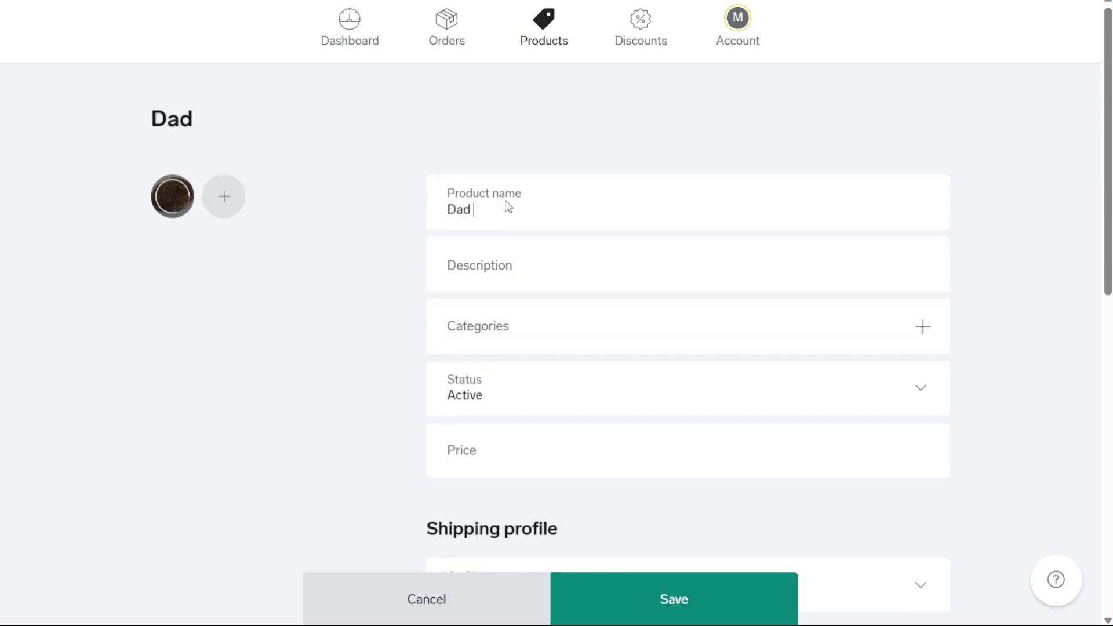
{"action": "type", "text": " cap"}
{"action": "left_click", "coordinate": [509, 280]}
{"action": "type", "text": "Bio"}
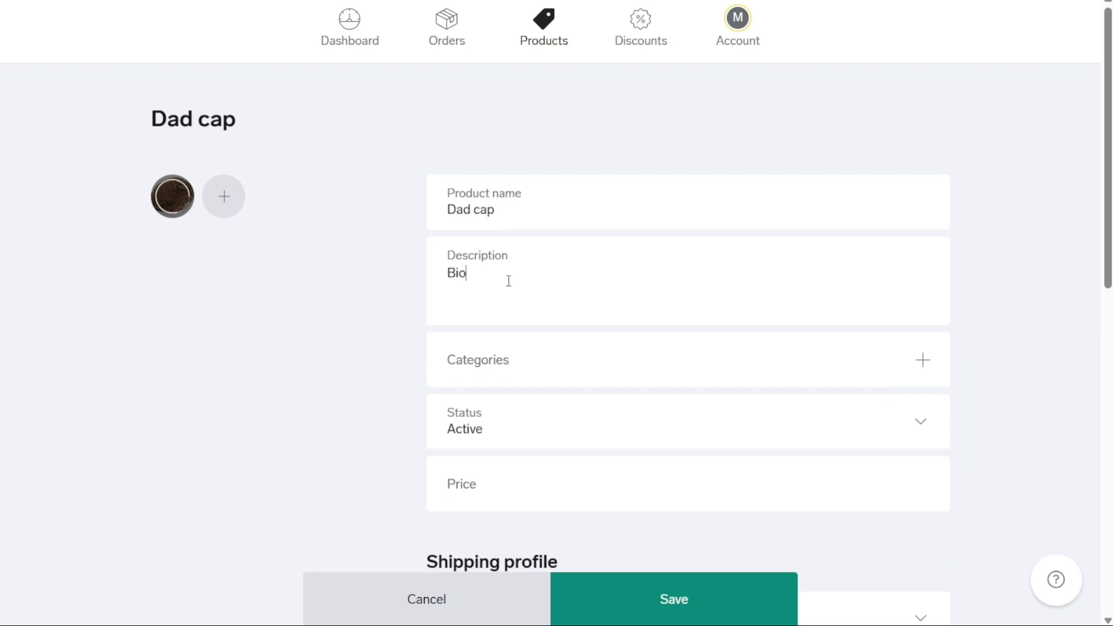
Open category management, then cancel without adding a category
{"action": "left_click", "coordinate": [527, 373]}
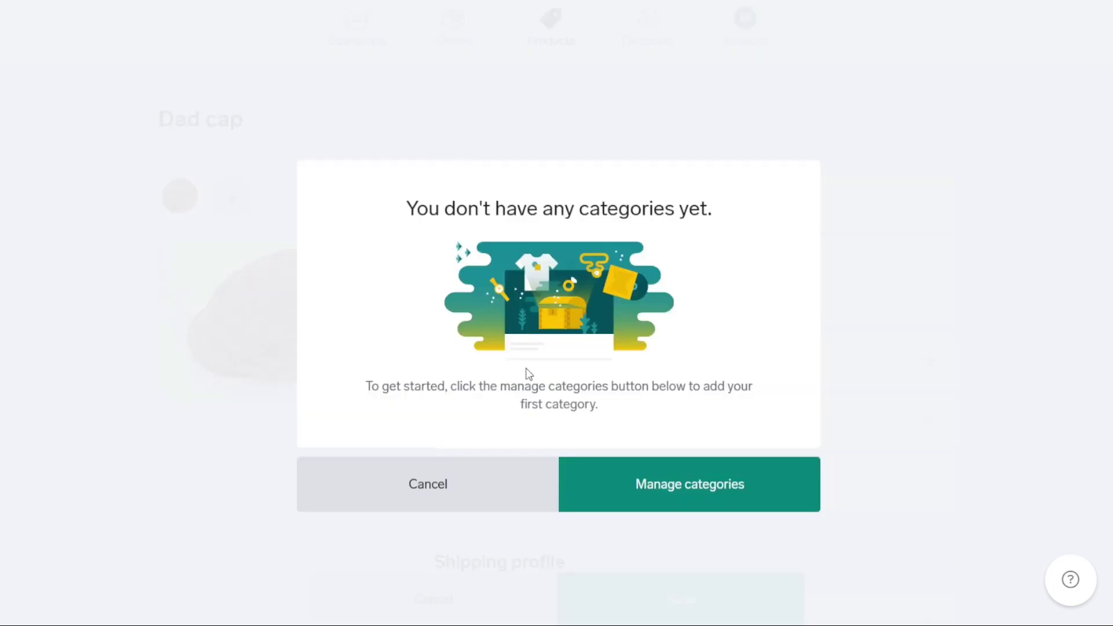
{"action": "left_click", "coordinate": [664, 481]}
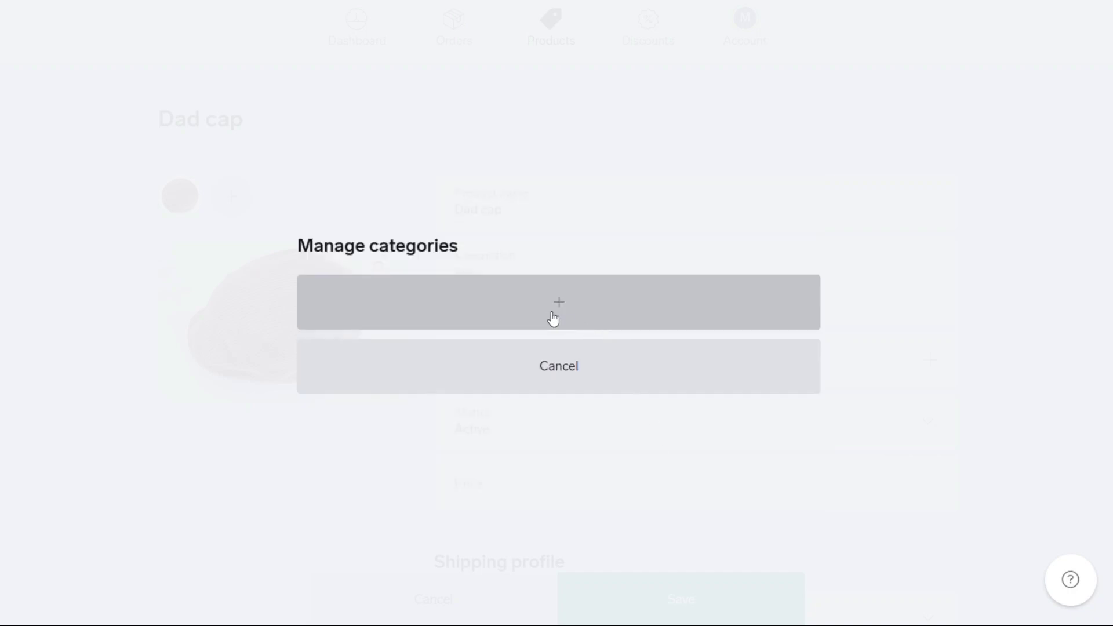
{"action": "left_click", "coordinate": [568, 365]}
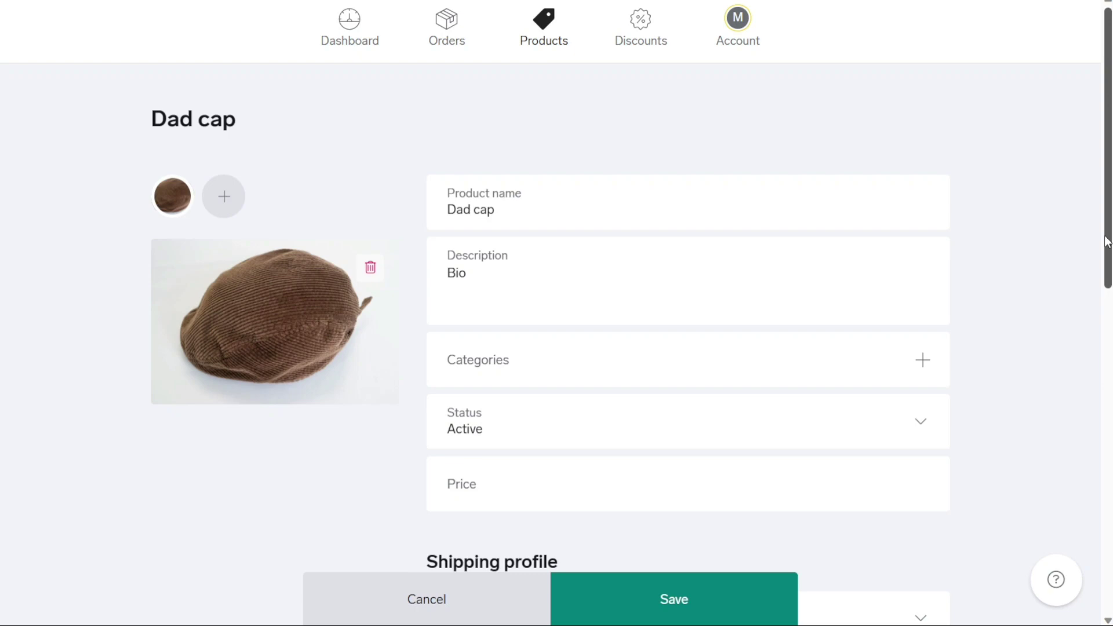
Enter 10 in the Dad cap's Price field so it reads $10.00
{"action": "left_click_drag", "start_coordinate": [1107, 242], "coordinate": [1093, 363]}
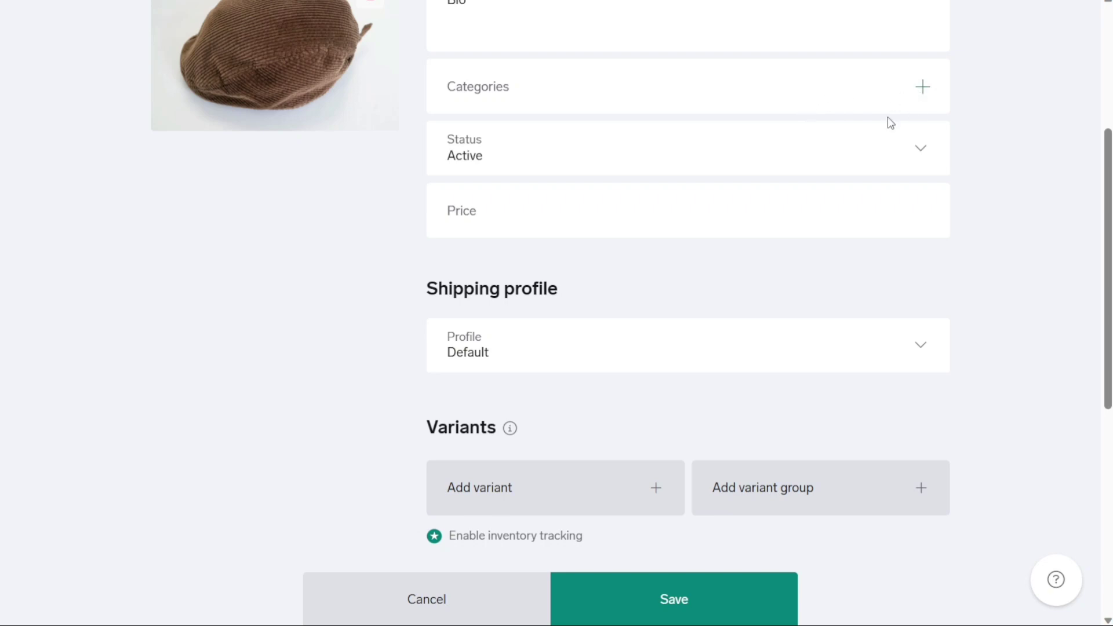
{"action": "left_click", "coordinate": [811, 196]}
{"action": "type", "text": "10"}
{"action": "left_click", "coordinate": [884, 166]}
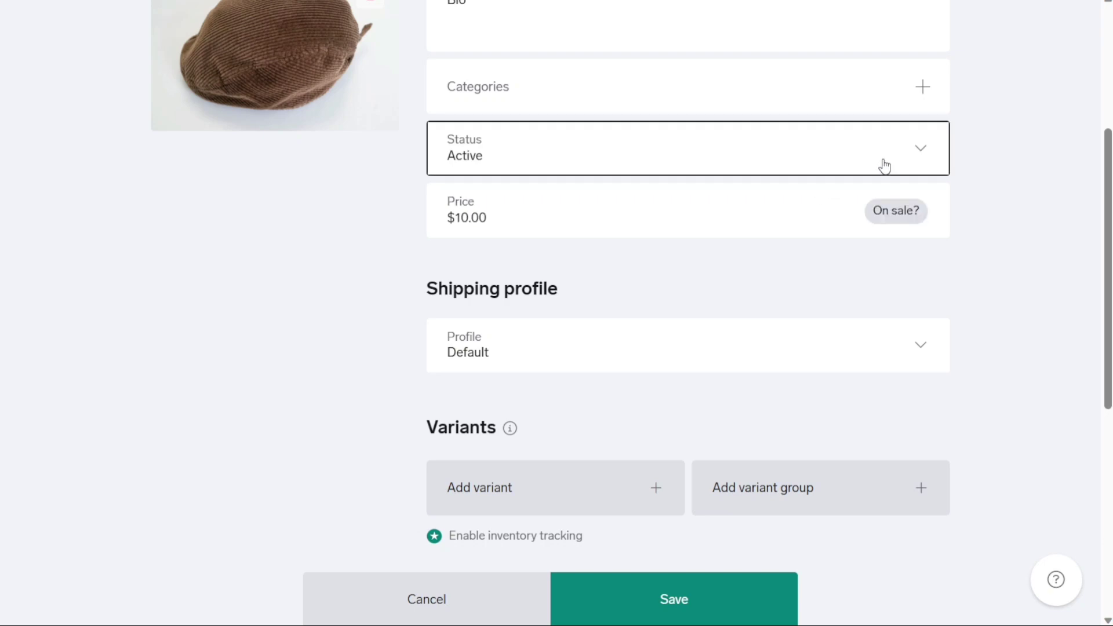
Save the Dad cap as a new product and go back to the Products list
{"action": "left_click", "coordinate": [1007, 160]}
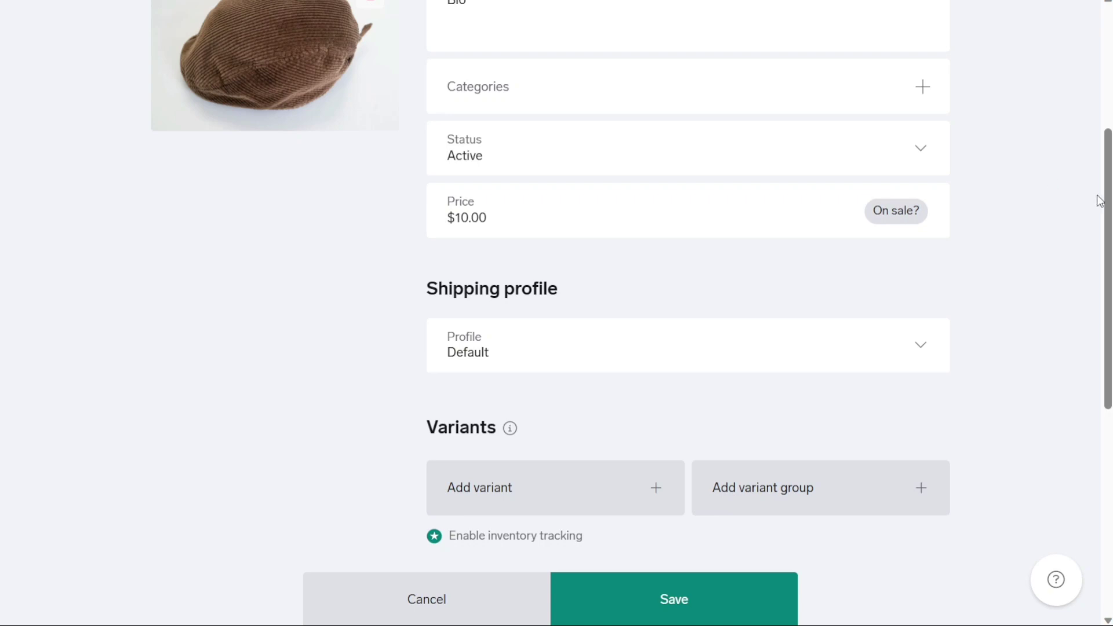
{"action": "left_click_drag", "start_coordinate": [1109, 204], "coordinate": [1103, 306]}
{"action": "left_click", "coordinate": [922, 124]}
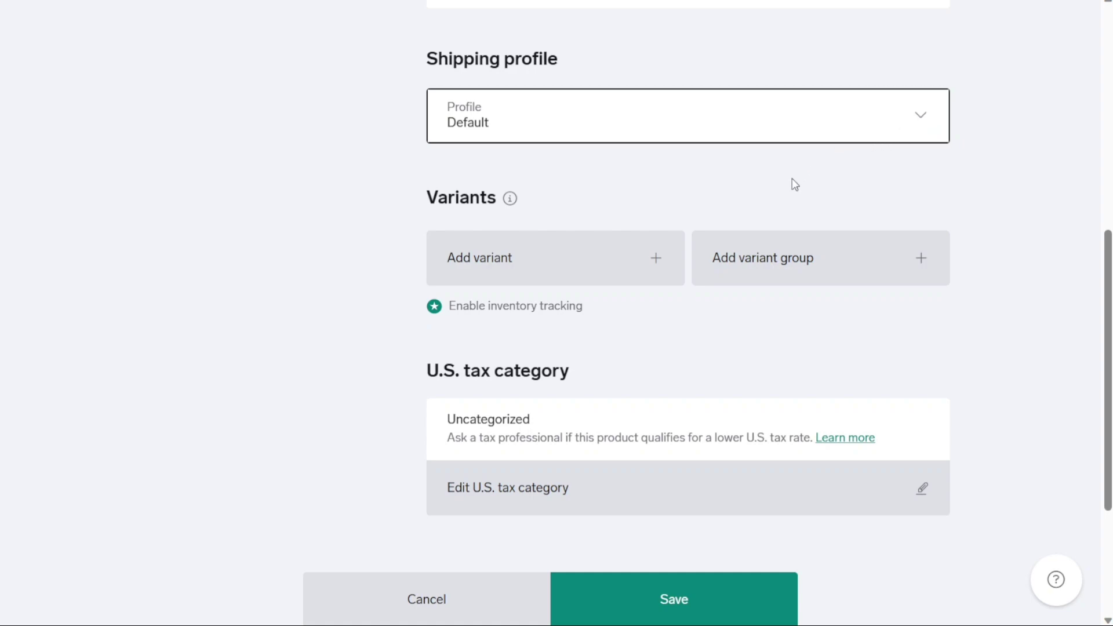
{"action": "left_click", "coordinate": [1019, 189]}
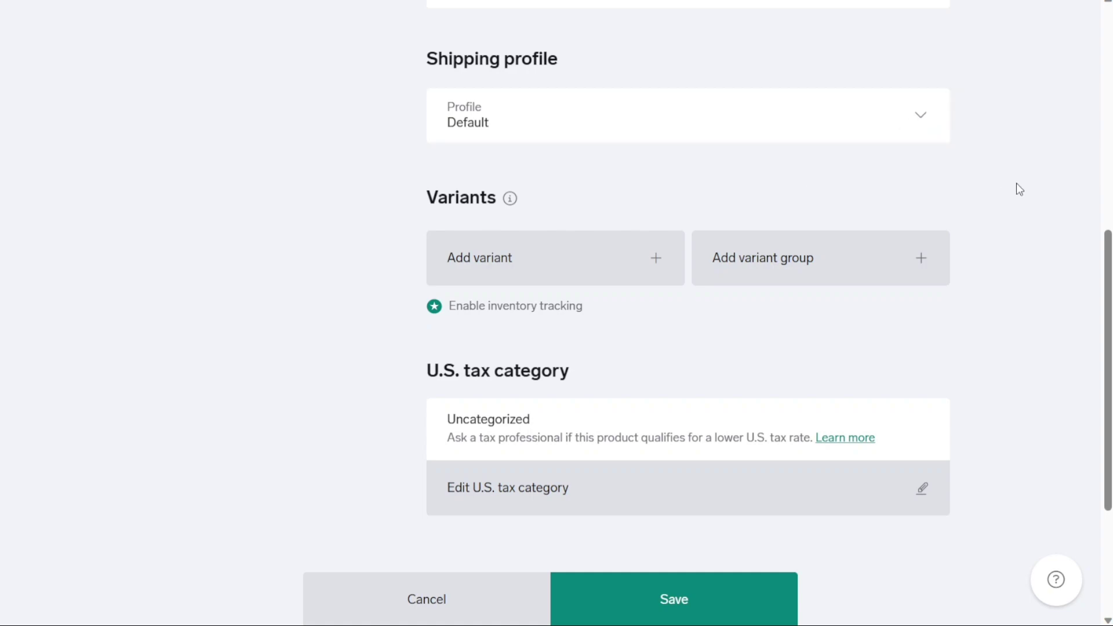
{"action": "left_click_drag", "start_coordinate": [1108, 307], "coordinate": [1093, 342]}
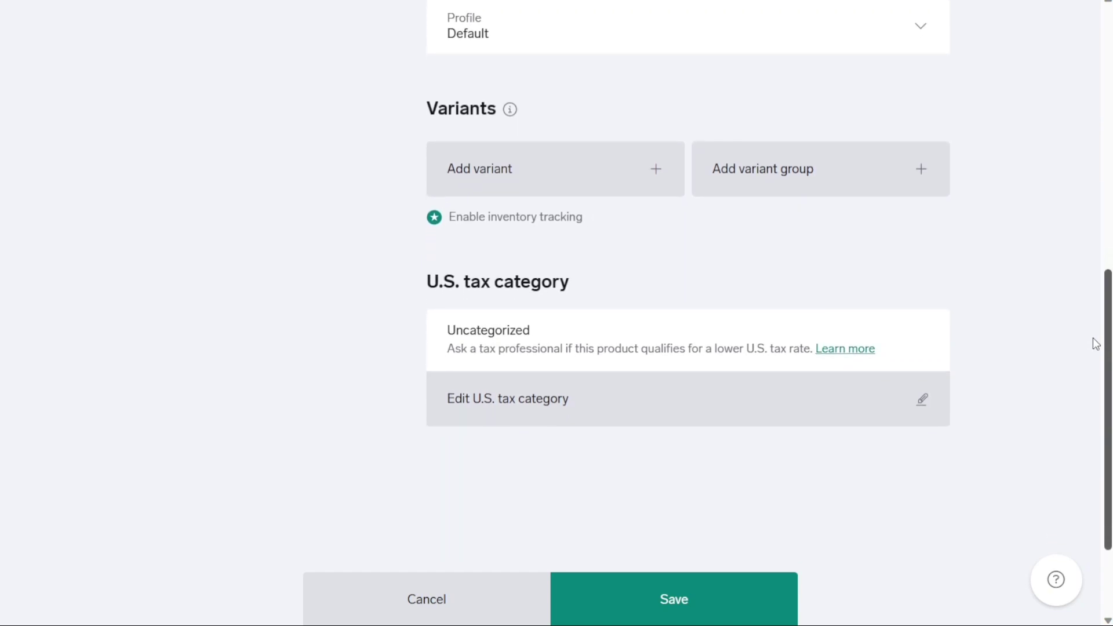
{"action": "left_click", "coordinate": [724, 600]}
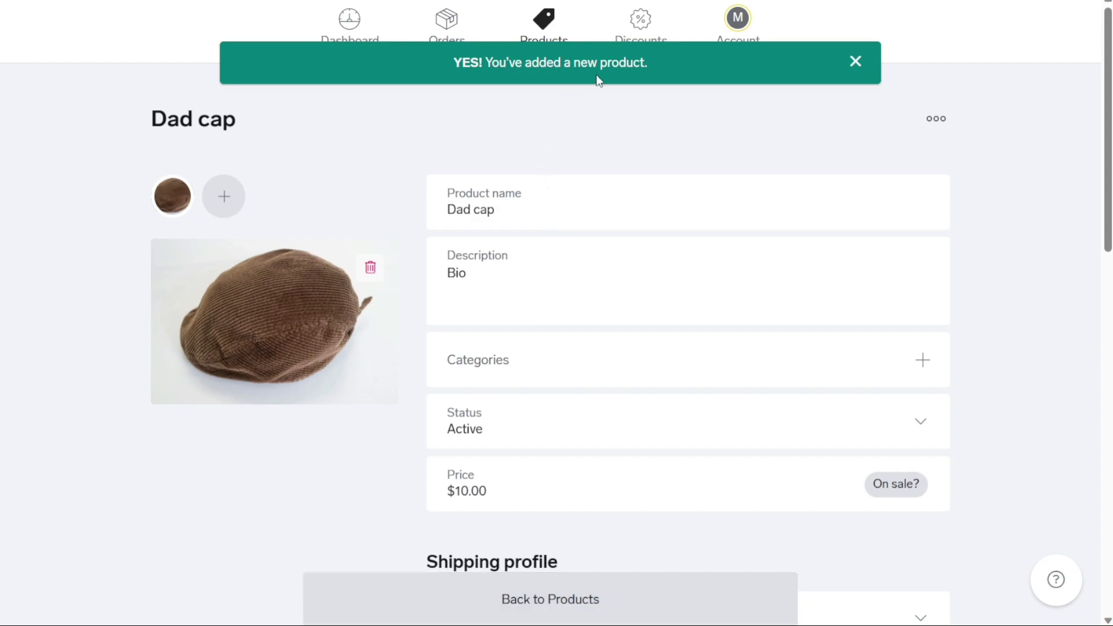
{"action": "left_click", "coordinate": [542, 29]}
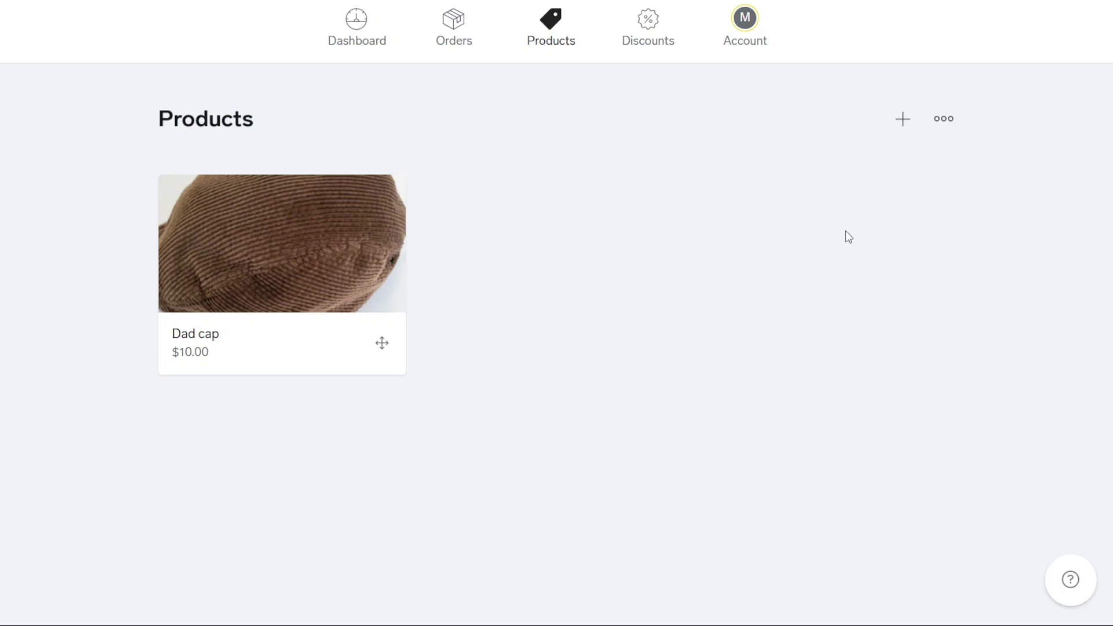
{"action": "left_click", "coordinate": [946, 129]}
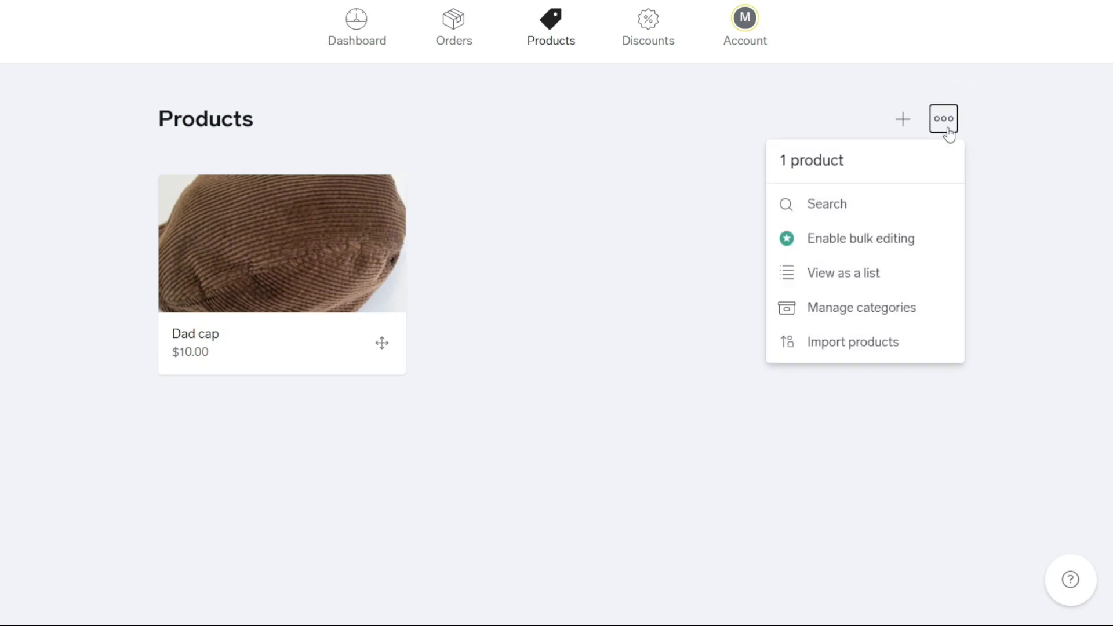
{"action": "left_click", "coordinate": [893, 348]}
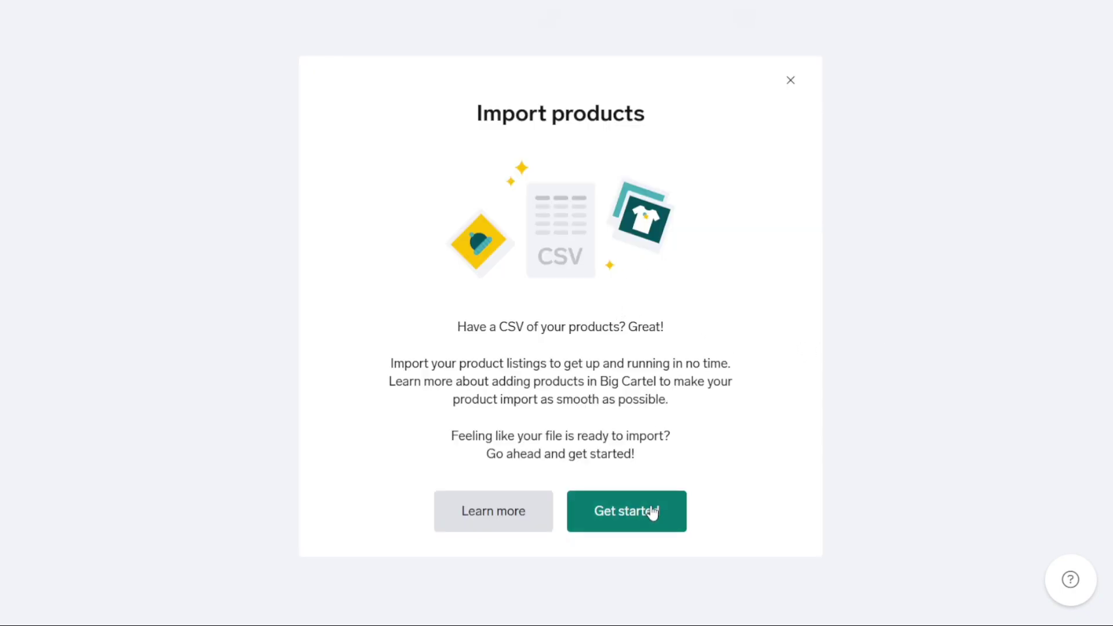
{"action": "left_click", "coordinate": [788, 83]}
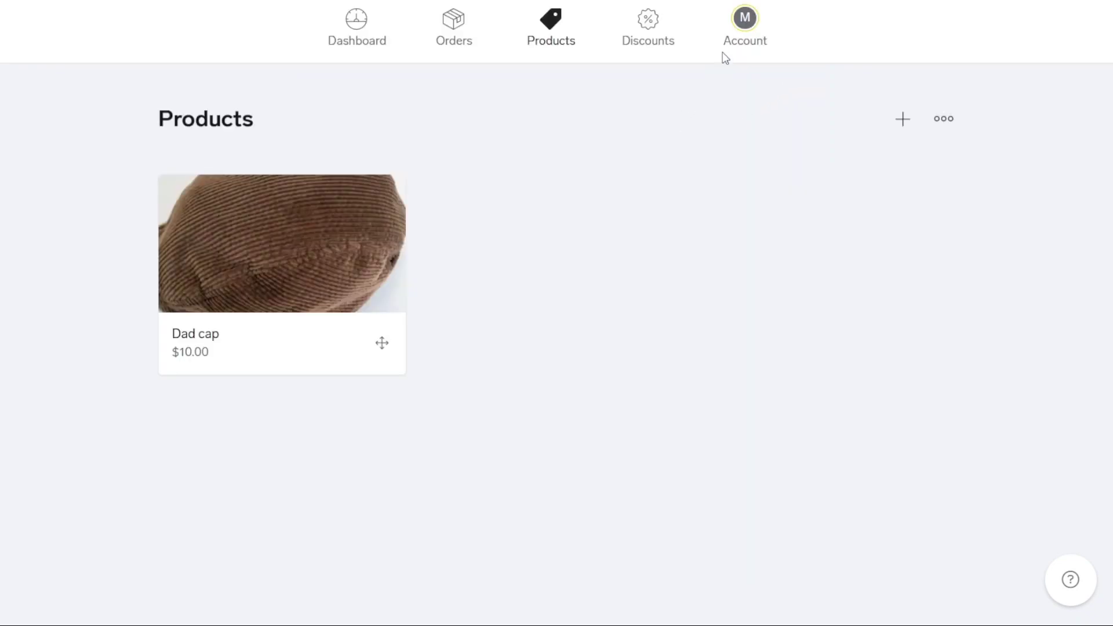
Open the Account overview and scroll down toward the Design option
{"action": "left_click", "coordinate": [348, 41]}
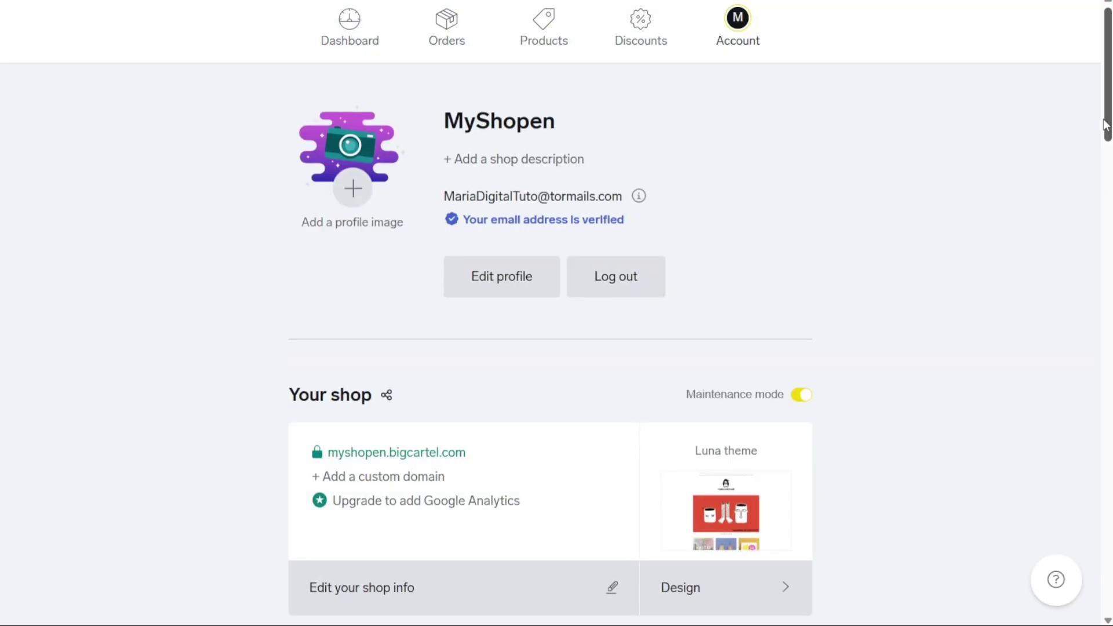
{"action": "scroll", "coordinate": [765, 243], "scroll_direction": "down", "scroll_amount": 3}
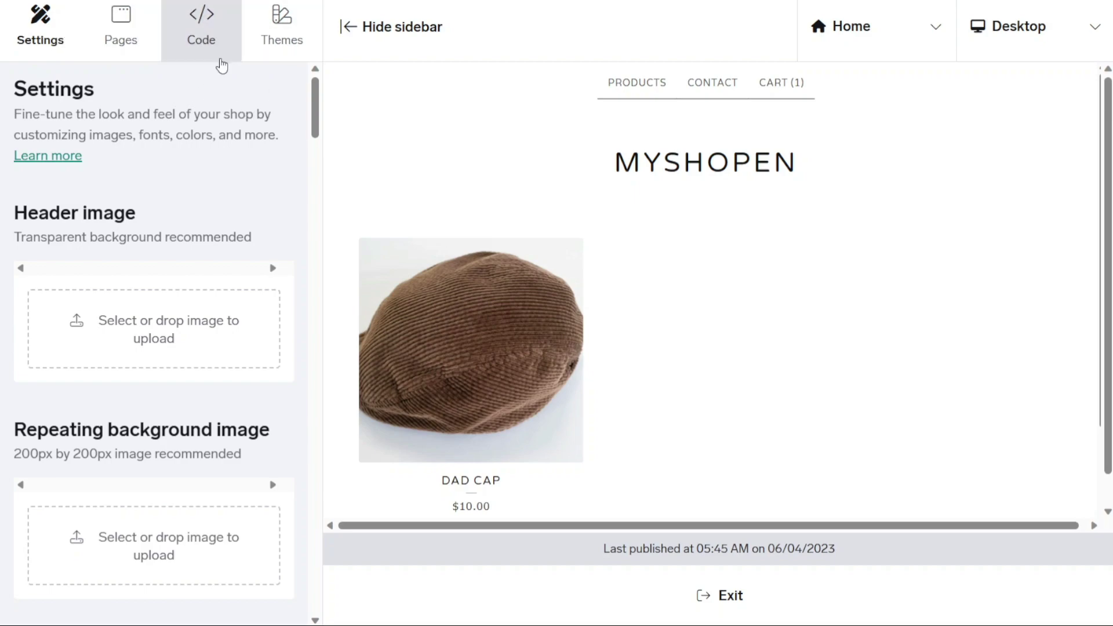
{"action": "left_click", "coordinate": [273, 45]}
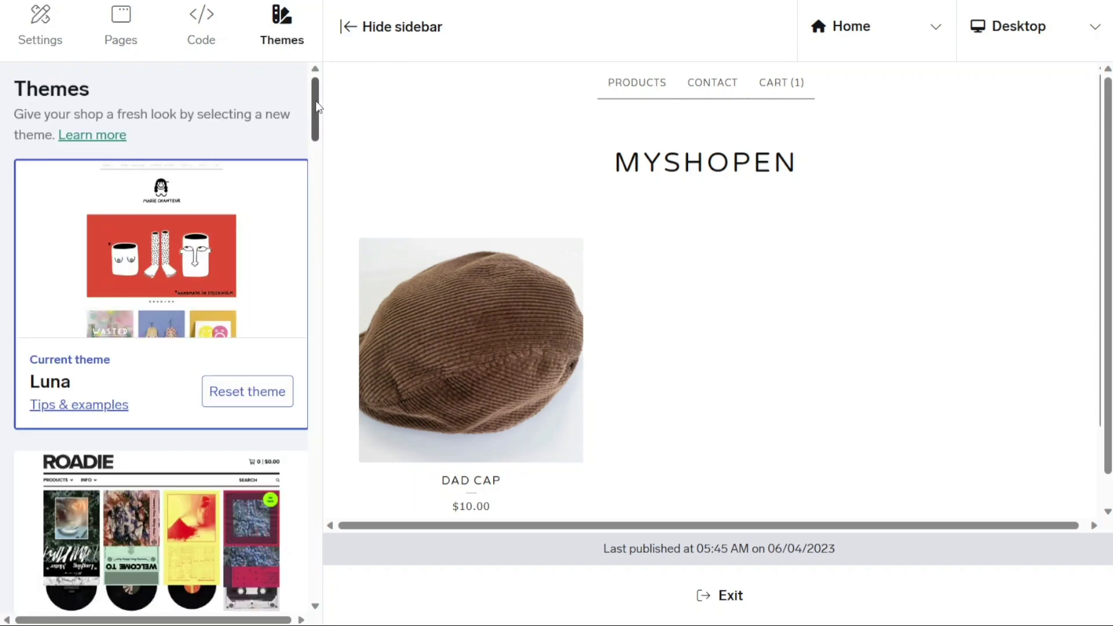
{"action": "left_click_drag", "start_coordinate": [317, 108], "coordinate": [319, 224]}
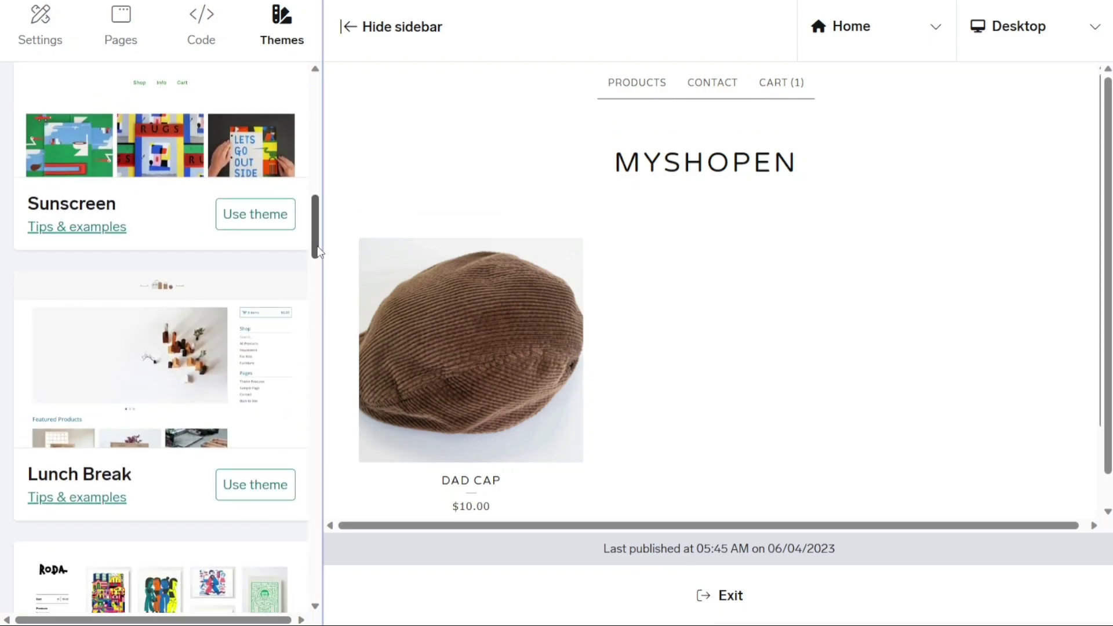
{"action": "left_click_drag", "start_coordinate": [318, 250], "coordinate": [303, 124]}
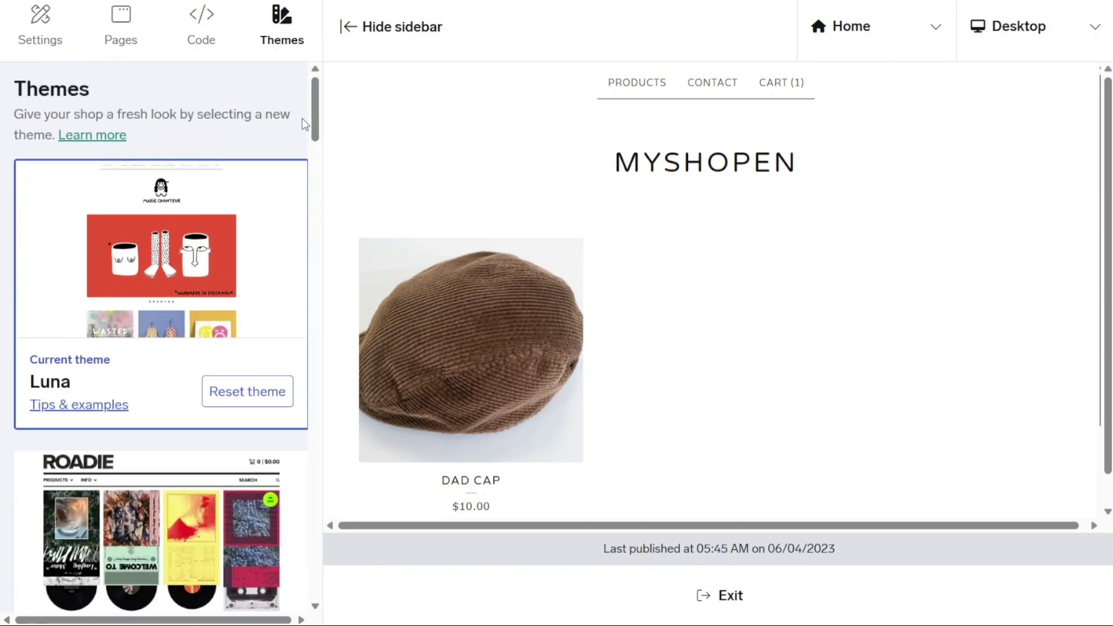
{"action": "left_click", "coordinate": [42, 29]}
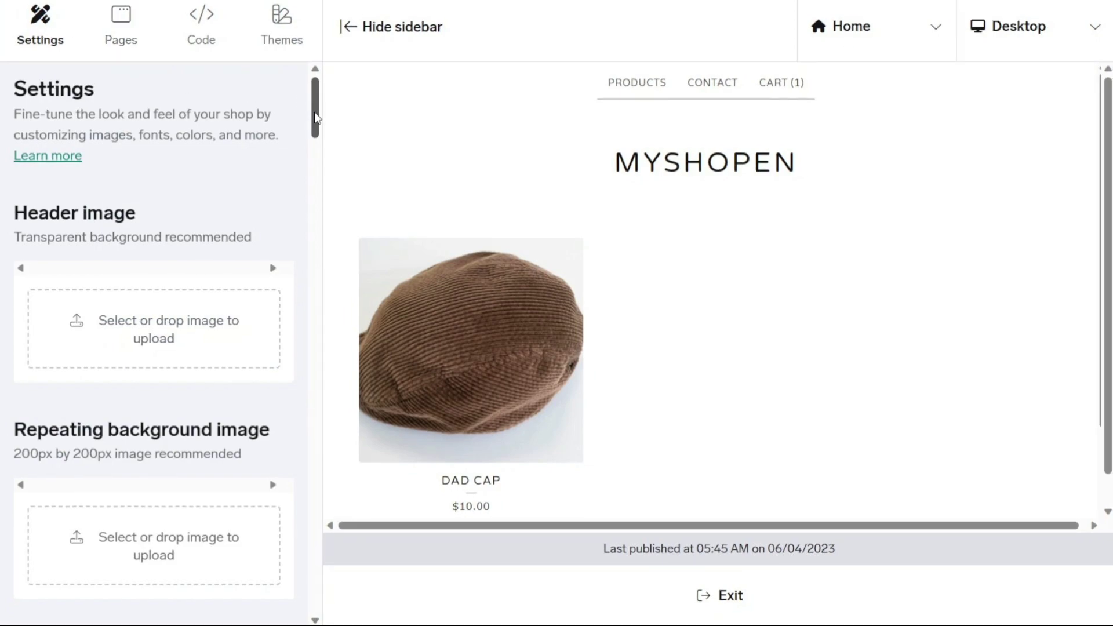
{"action": "scroll", "coordinate": [316, 118], "scroll_direction": "down", "scroll_amount": 3}
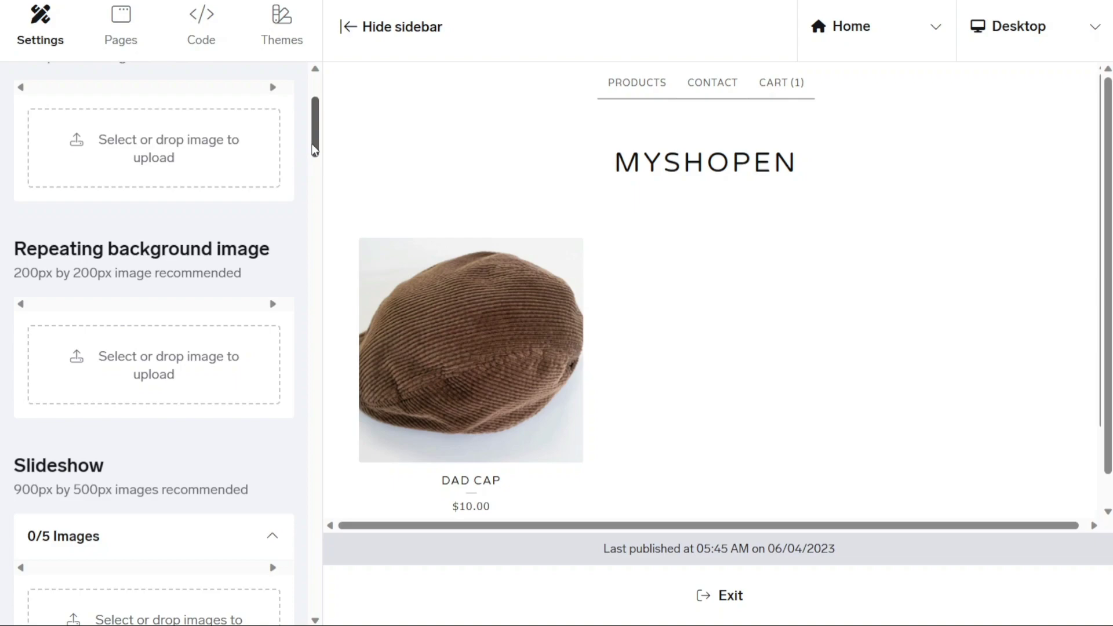
{"action": "left_click_drag", "start_coordinate": [315, 150], "coordinate": [315, 165]}
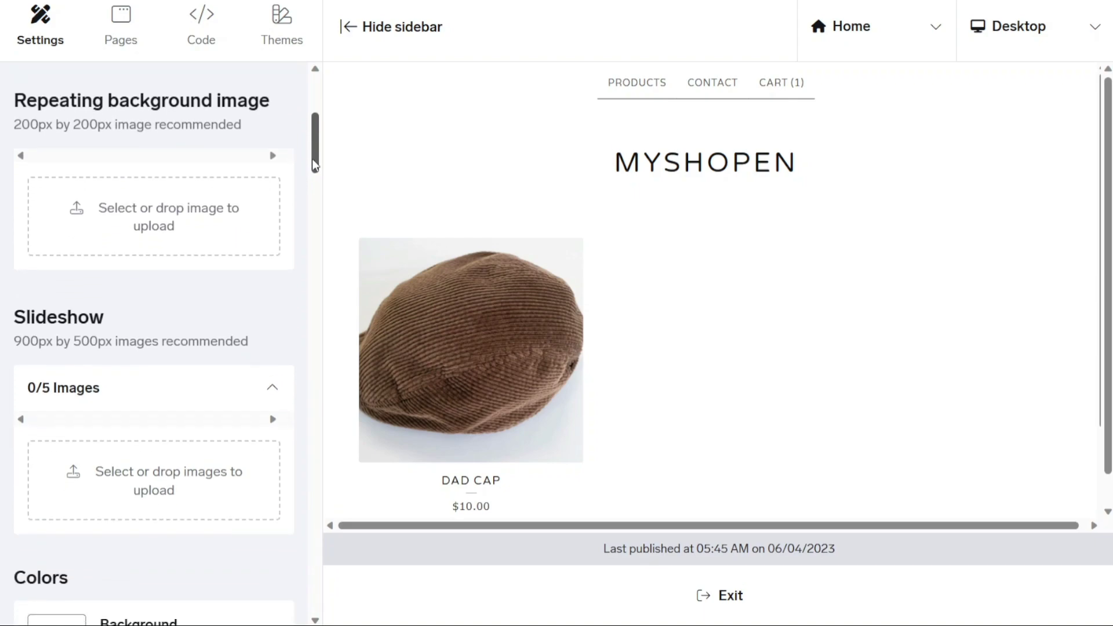
{"action": "left_click_drag", "start_coordinate": [315, 165], "coordinate": [316, 185]}
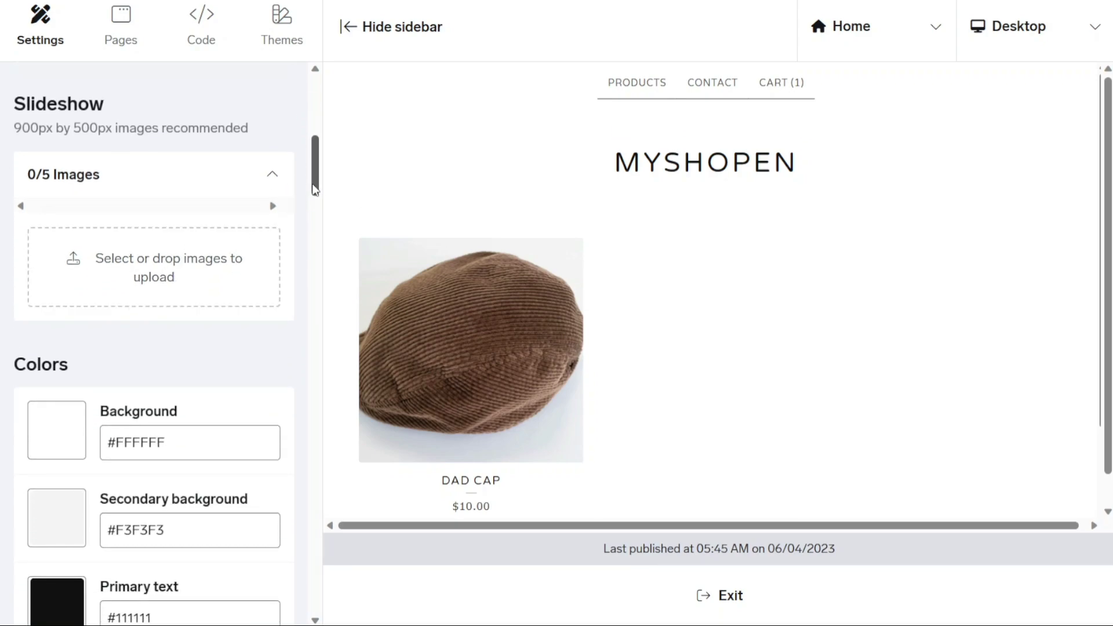
{"action": "left_click_drag", "start_coordinate": [313, 189], "coordinate": [324, 212]}
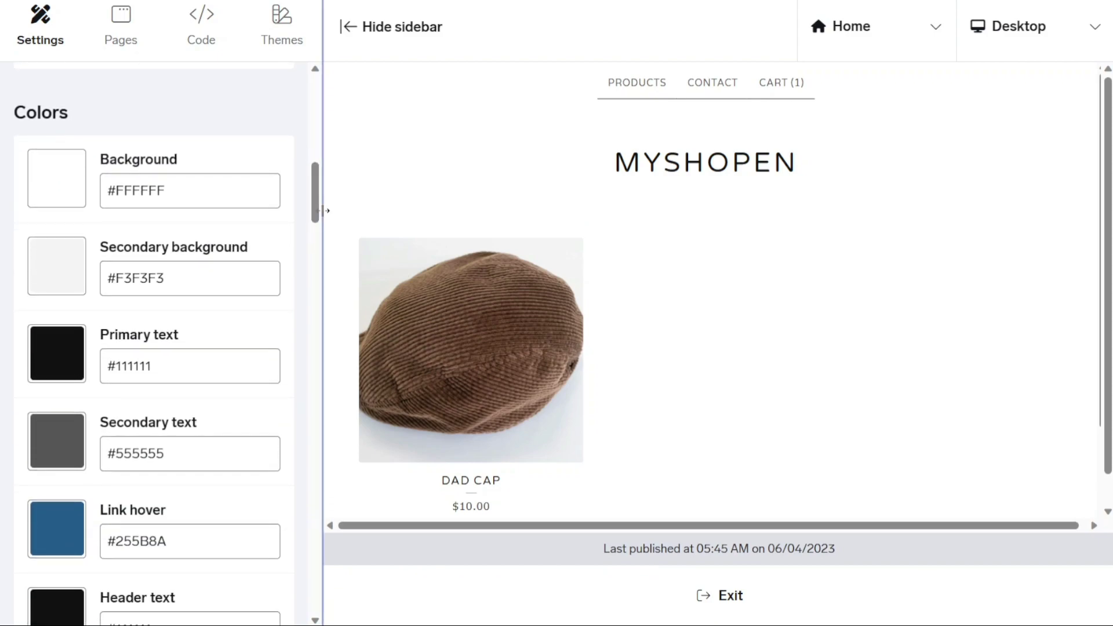
{"action": "left_click", "coordinate": [64, 268]}
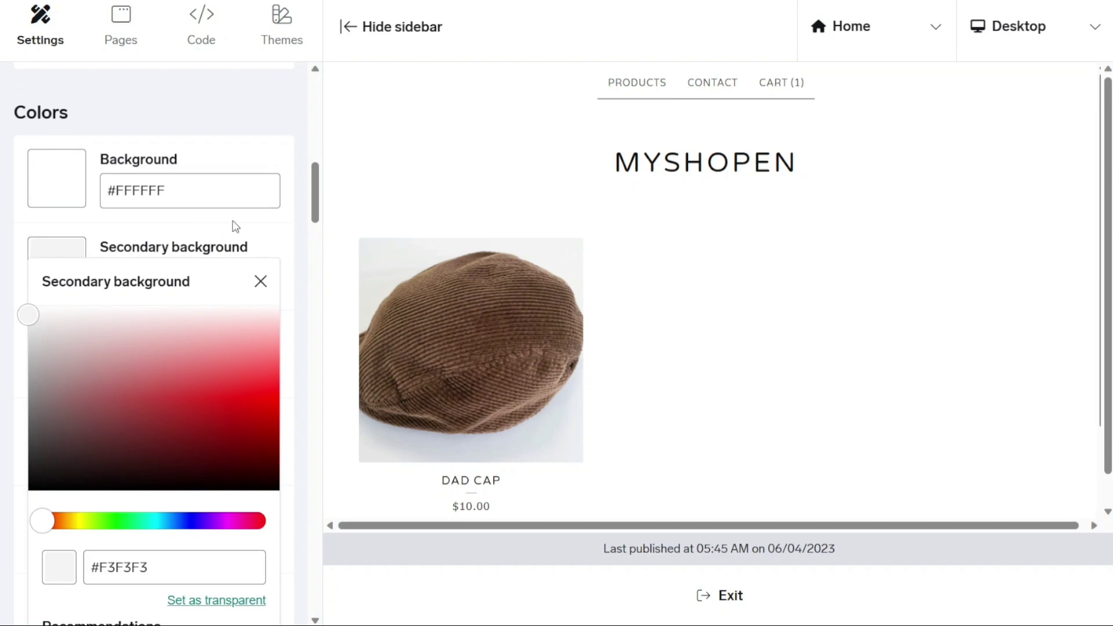
{"action": "left_click", "coordinate": [305, 214]}
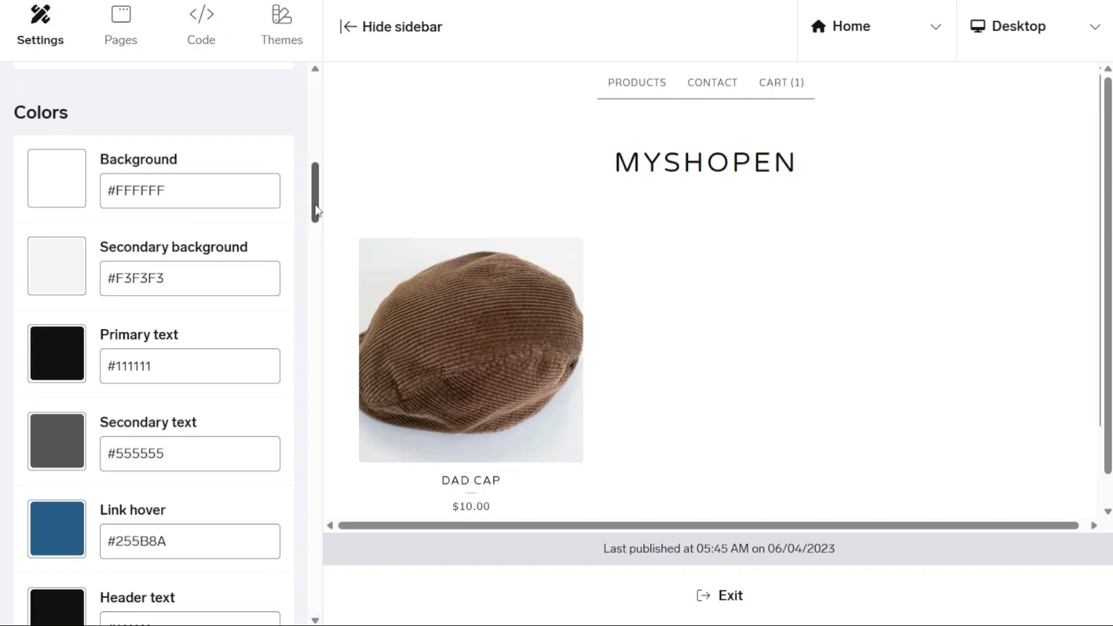
{"action": "left_click_drag", "start_coordinate": [314, 211], "coordinate": [316, 318]}
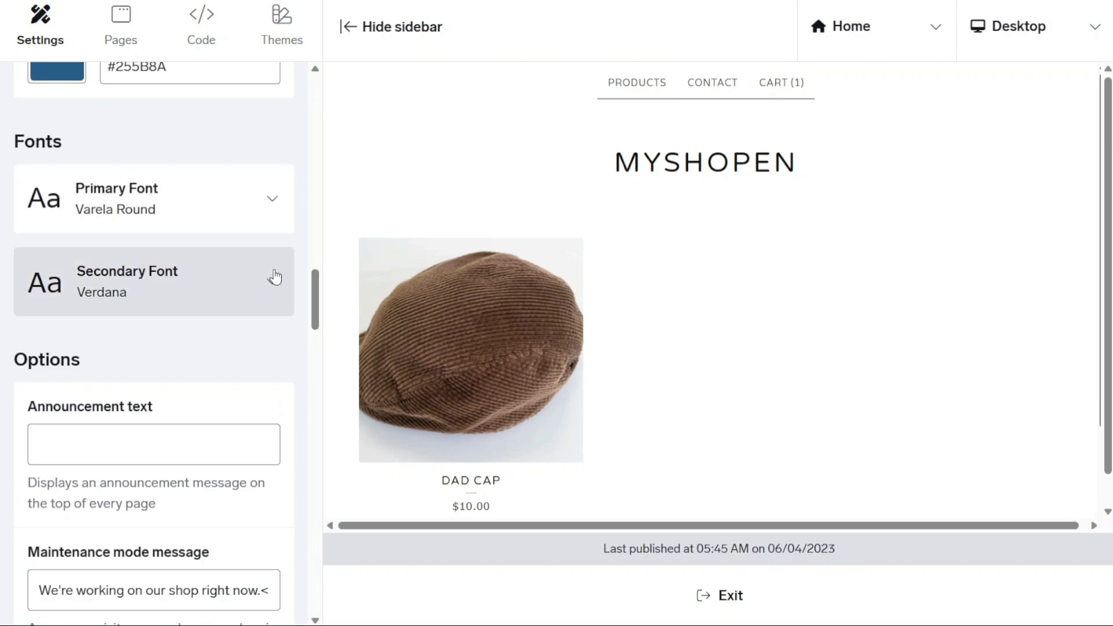
Enter 'You Have The Best Price!' as the shop's announcement text
{"action": "left_click_drag", "start_coordinate": [313, 294], "coordinate": [316, 326]}
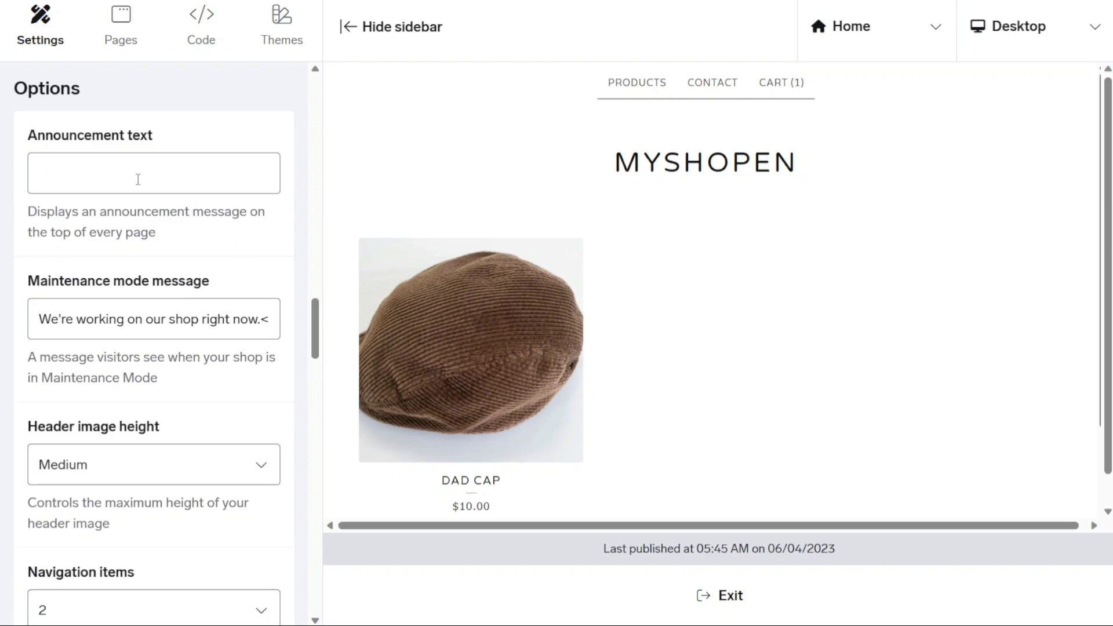
{"action": "mouse_move", "coordinate": [313, 317]}
{"action": "left_mouse_down"}
{"action": "mouse_move", "coordinate": [316, 448]}
{"action": "mouse_move", "coordinate": [313, 307]}
{"action": "left_mouse_up"}
{"action": "left_click", "coordinate": [194, 241]}
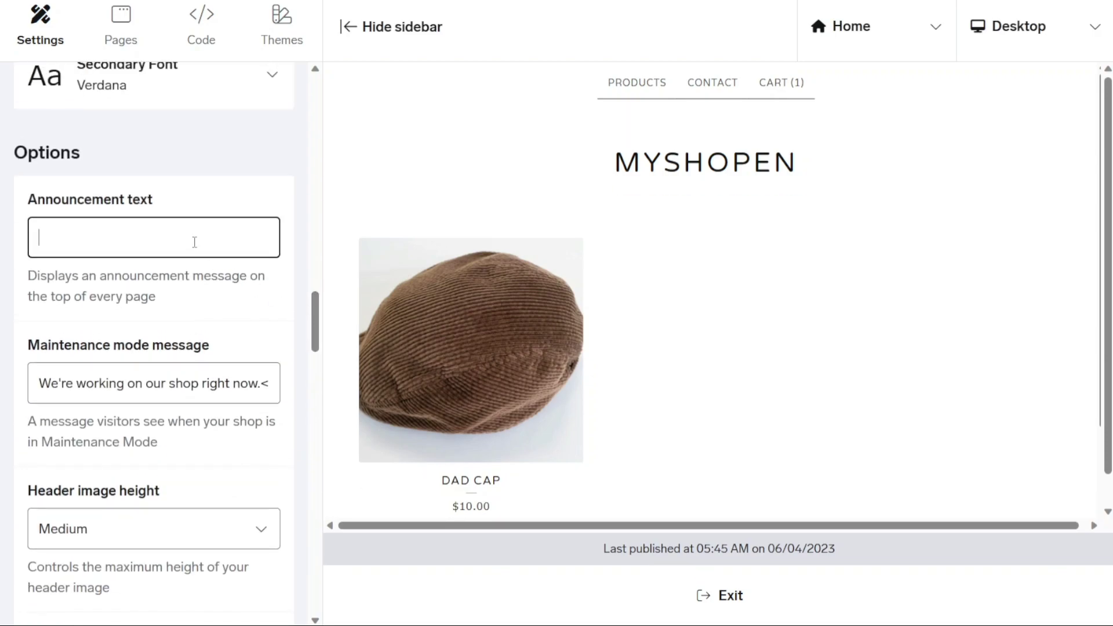
{"action": "type", "text": "You Have The Best Price!"}
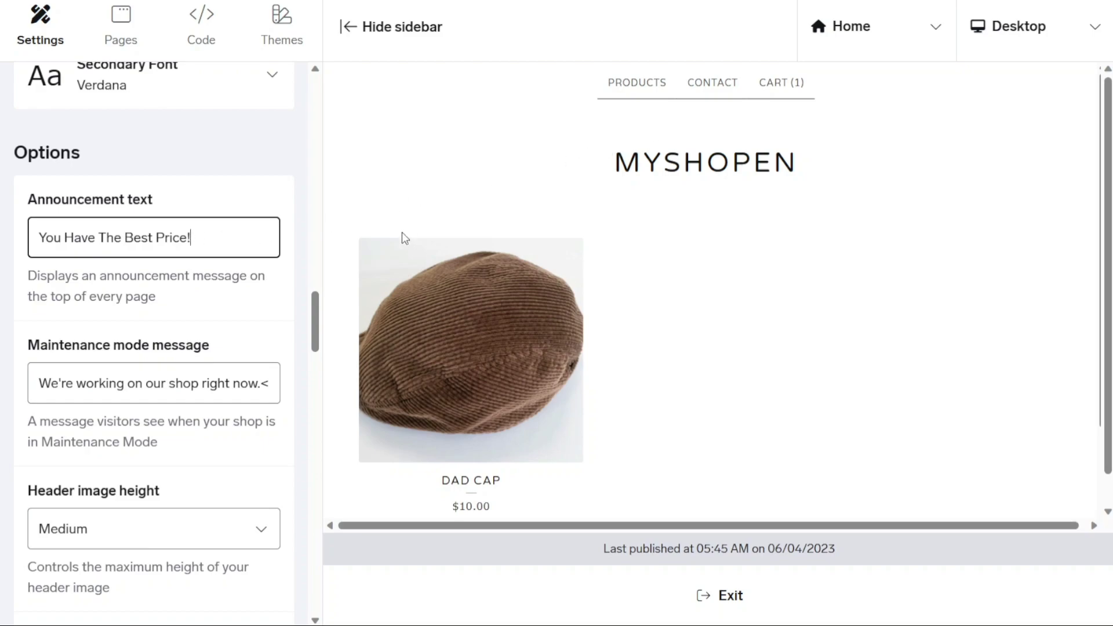
{"action": "left_click_drag", "start_coordinate": [313, 316], "coordinate": [293, 99]}
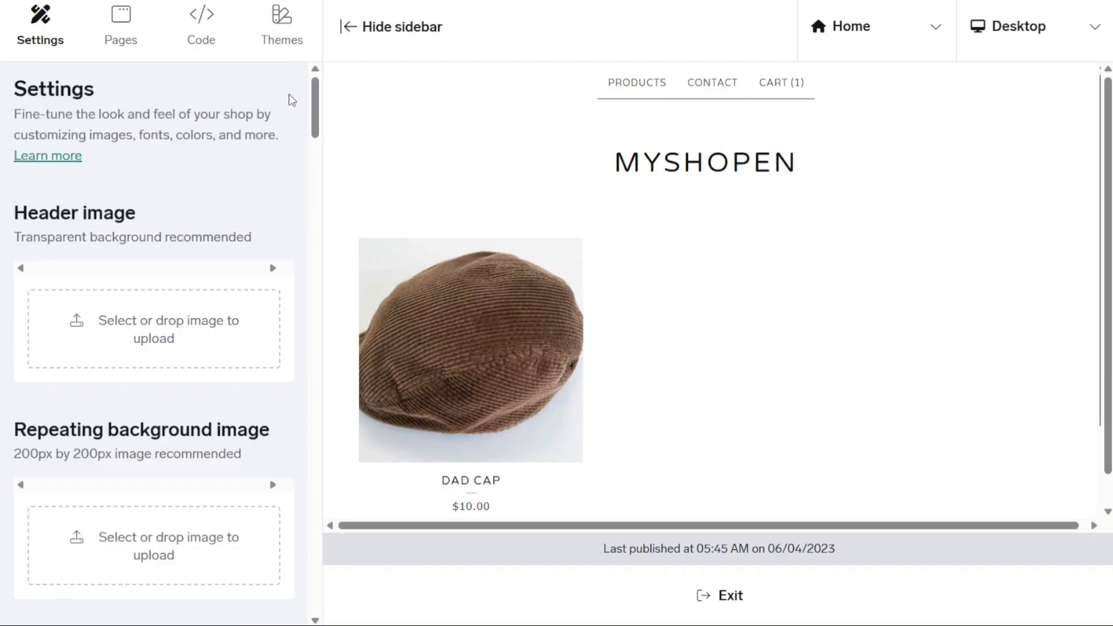
Open the Pages section, start a new custom page, then abandon it and return to the pages list
{"action": "left_click", "coordinate": [128, 42]}
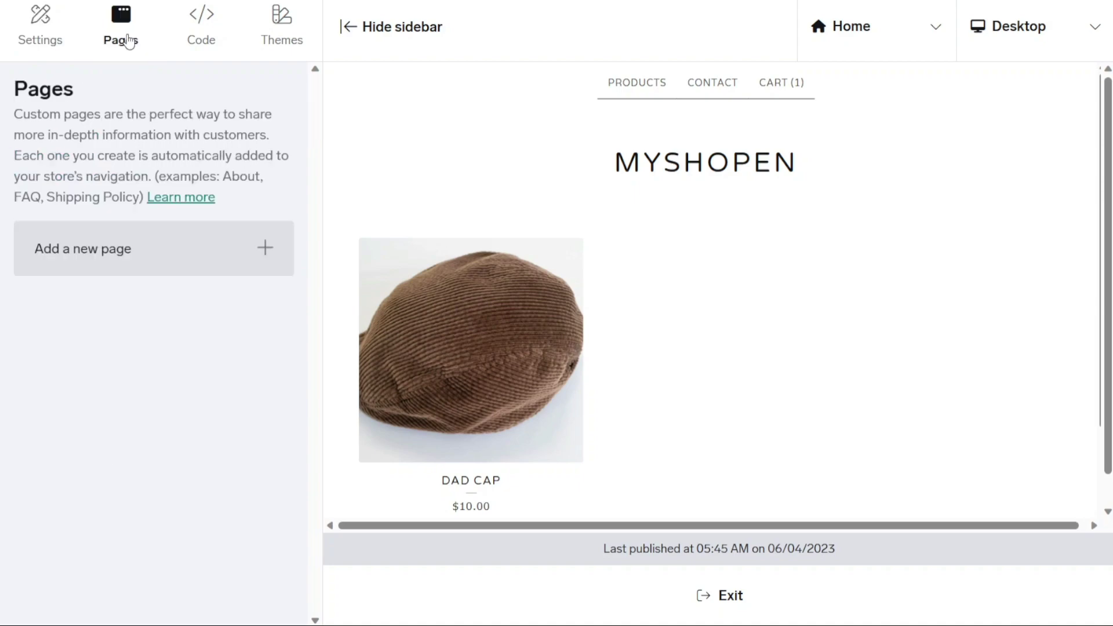
{"action": "left_click", "coordinate": [260, 263]}
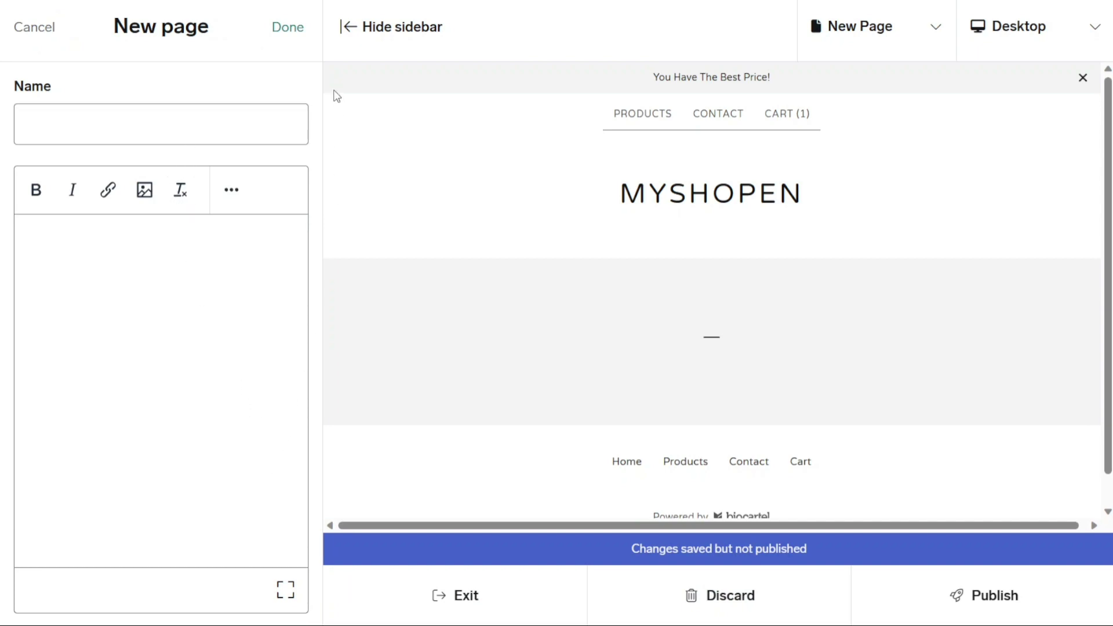
{"action": "left_click", "coordinate": [45, 30]}
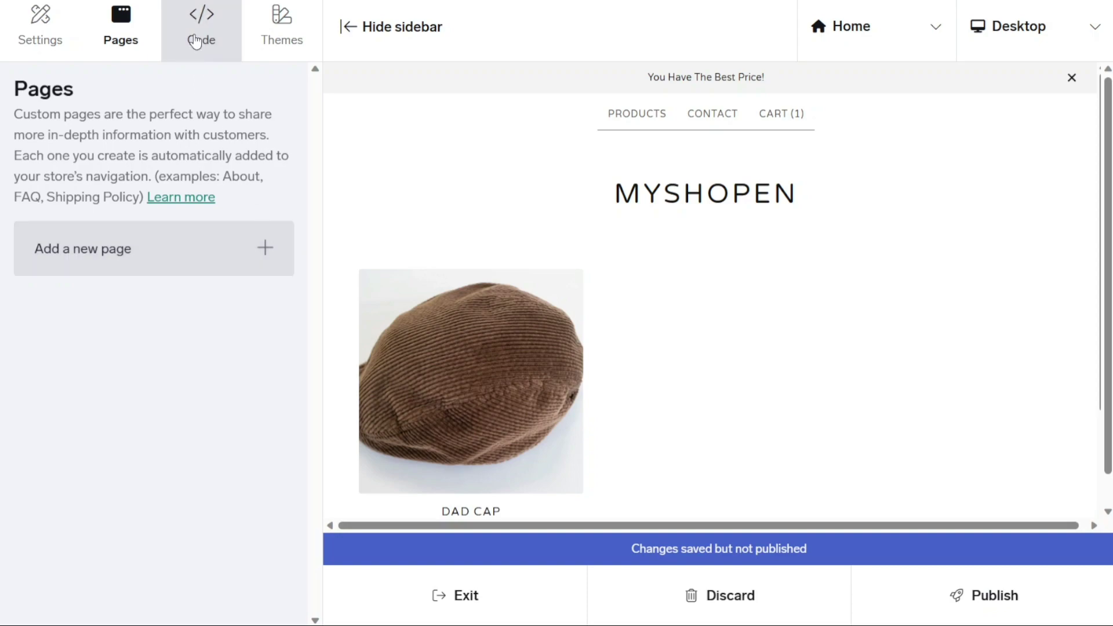
Open the Code panel, preview the Product page, and dismiss the announcement bar
{"action": "left_click", "coordinate": [203, 42]}
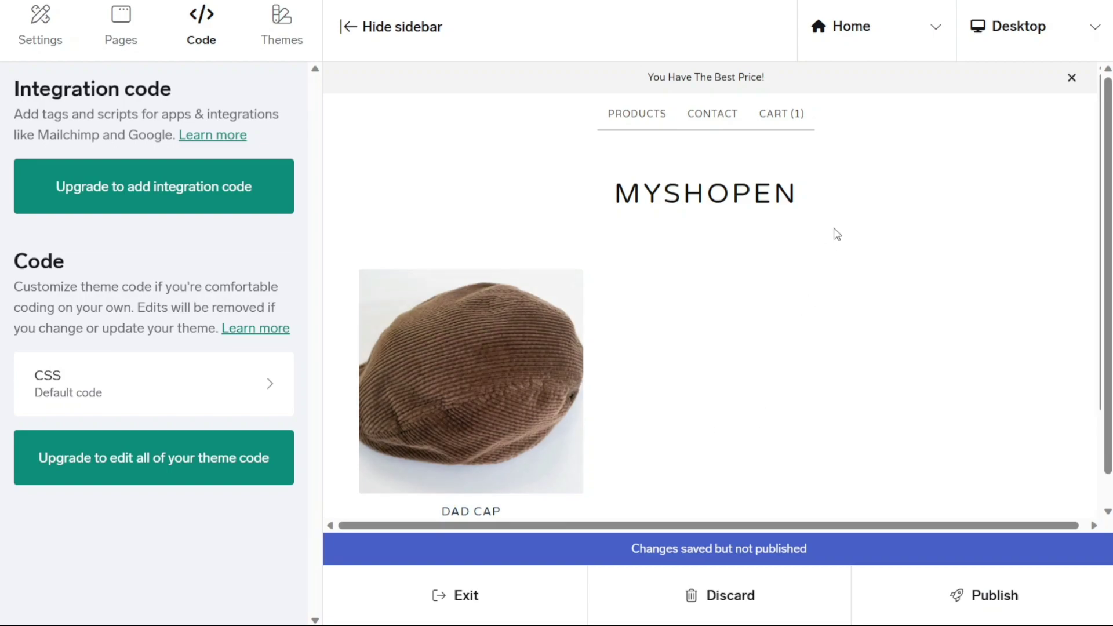
{"action": "left_click", "coordinate": [927, 39]}
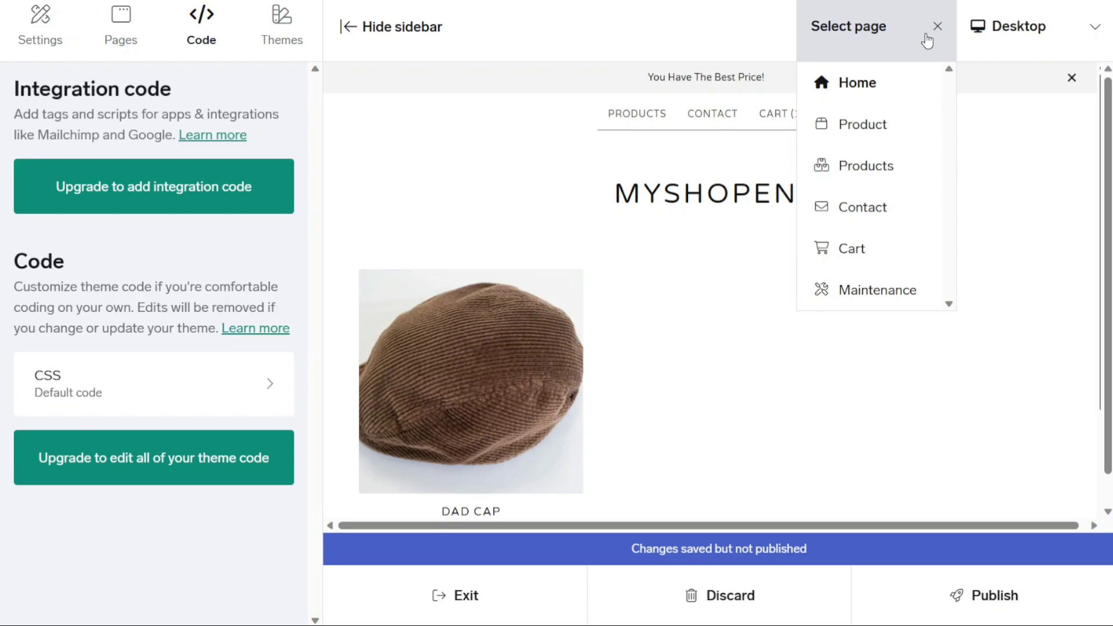
{"action": "left_click", "coordinate": [885, 122]}
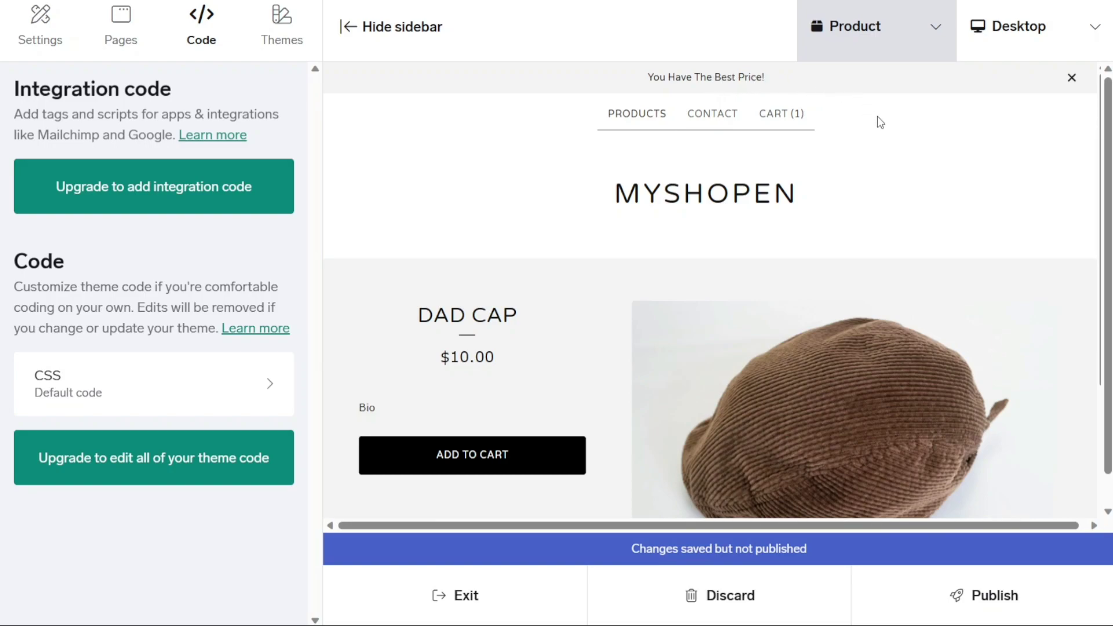
{"action": "left_click", "coordinate": [1070, 80]}
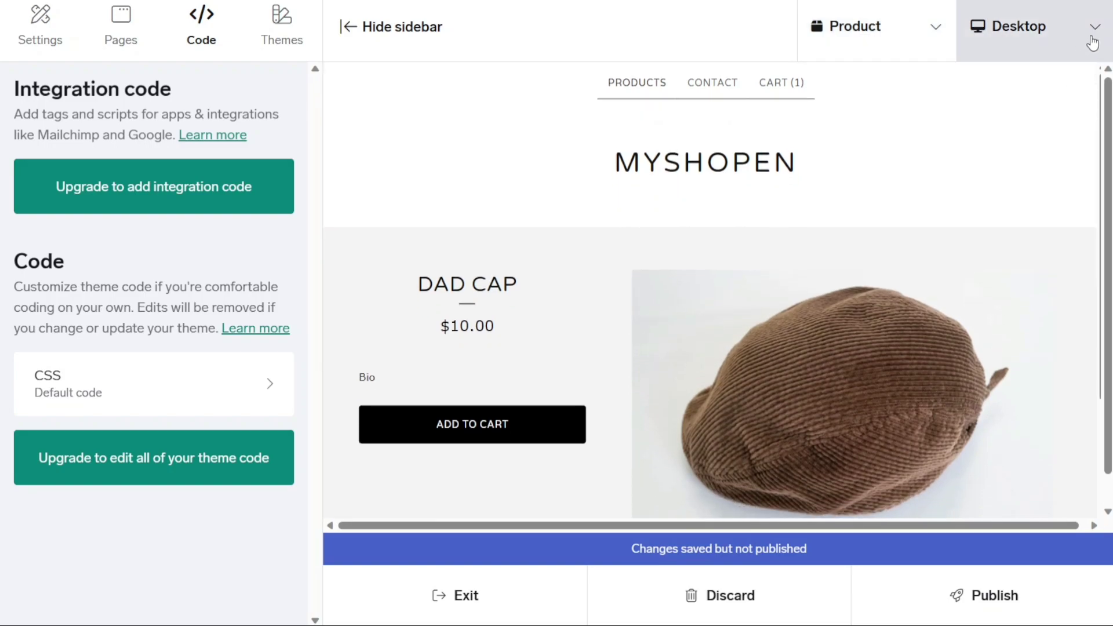
Check the Dad Cap page in Phone and Tablet layouts, then return to Desktop
{"action": "left_click", "coordinate": [1093, 42]}
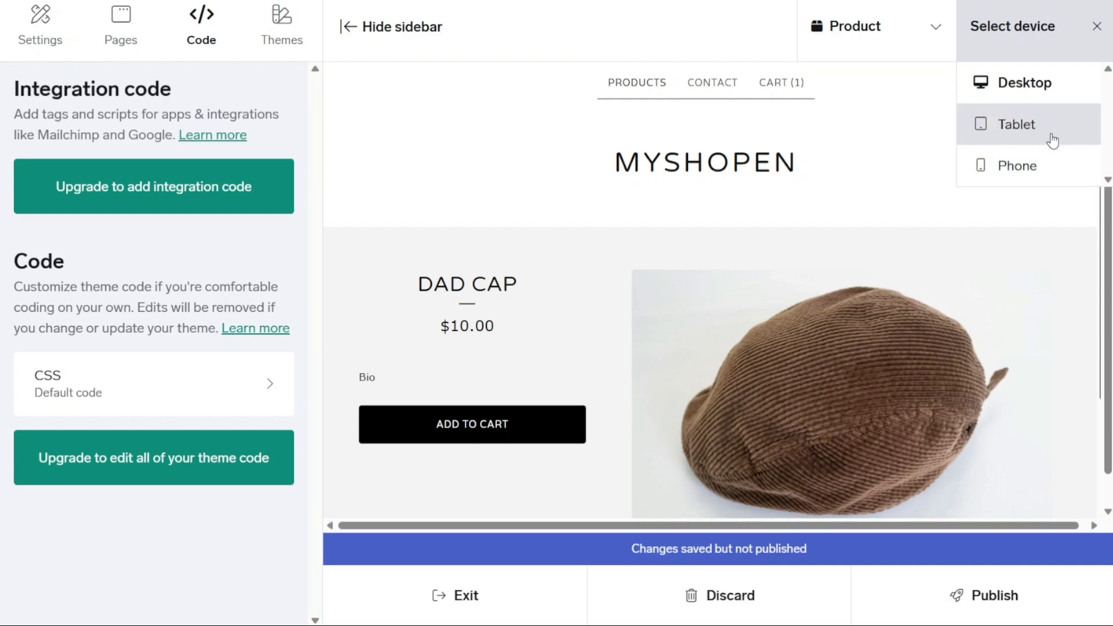
{"action": "left_click", "coordinate": [1032, 168]}
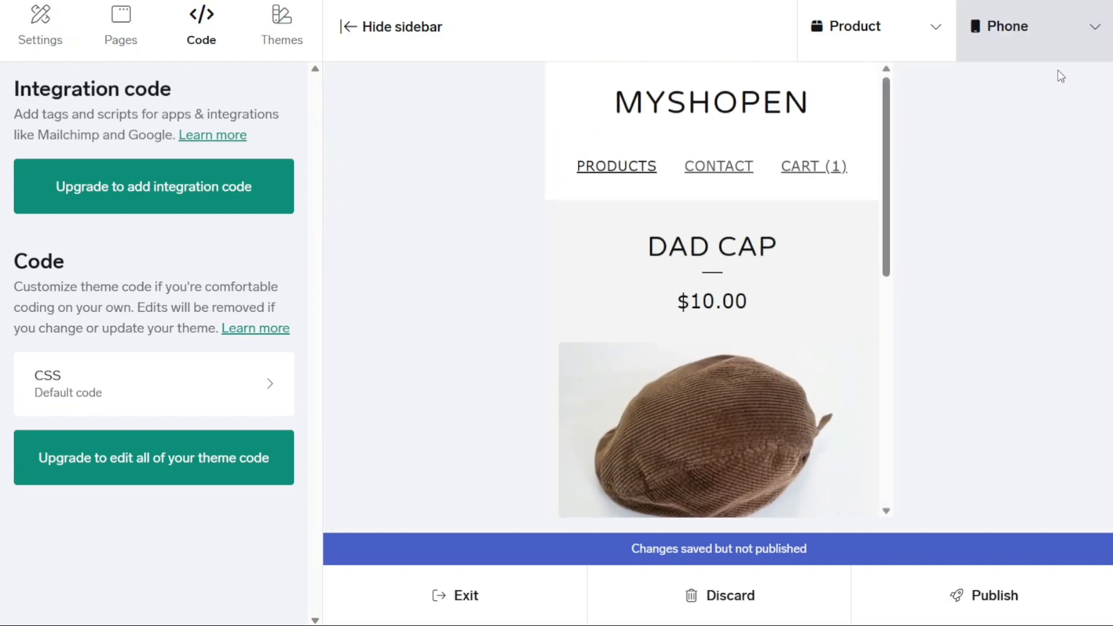
{"action": "left_click", "coordinate": [1094, 34]}
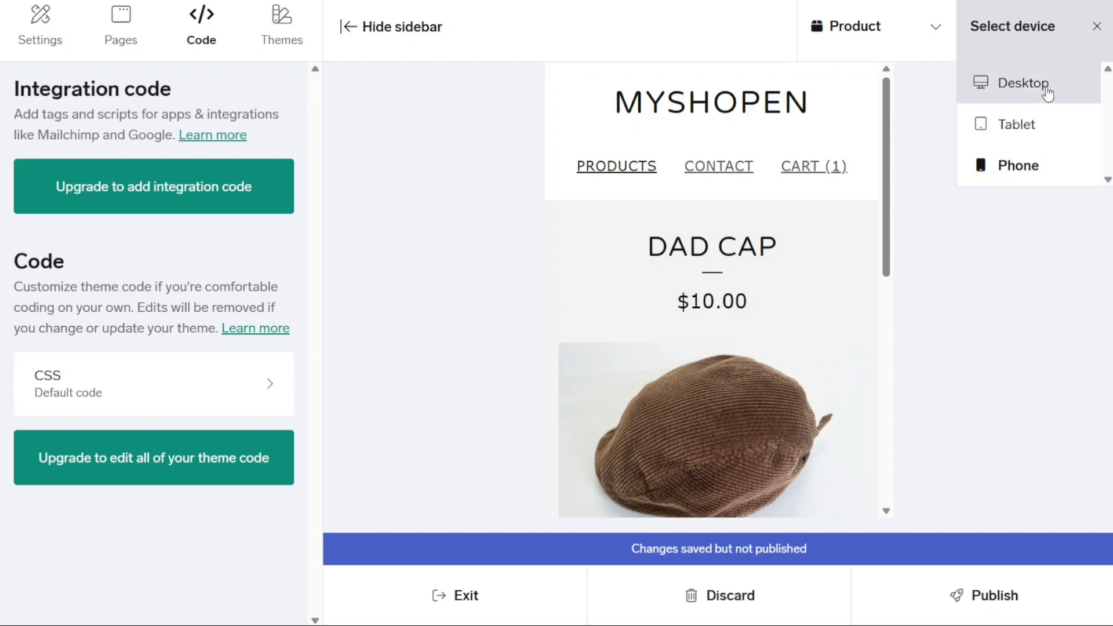
{"action": "left_click", "coordinate": [1027, 116]}
{"action": "left_click", "coordinate": [1067, 50]}
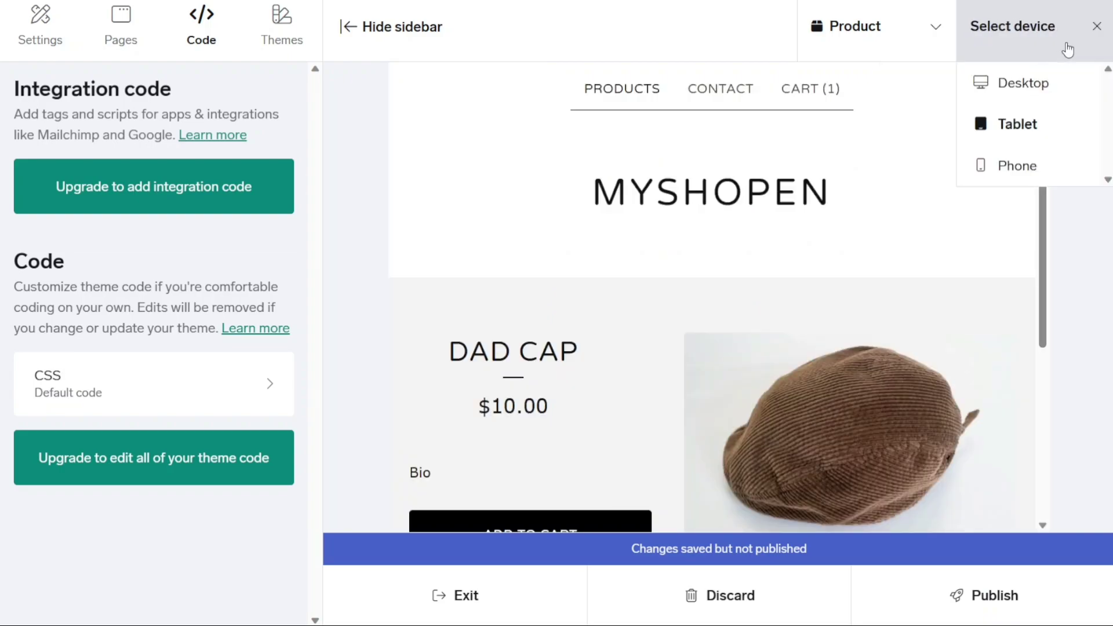
{"action": "left_click", "coordinate": [1043, 80]}
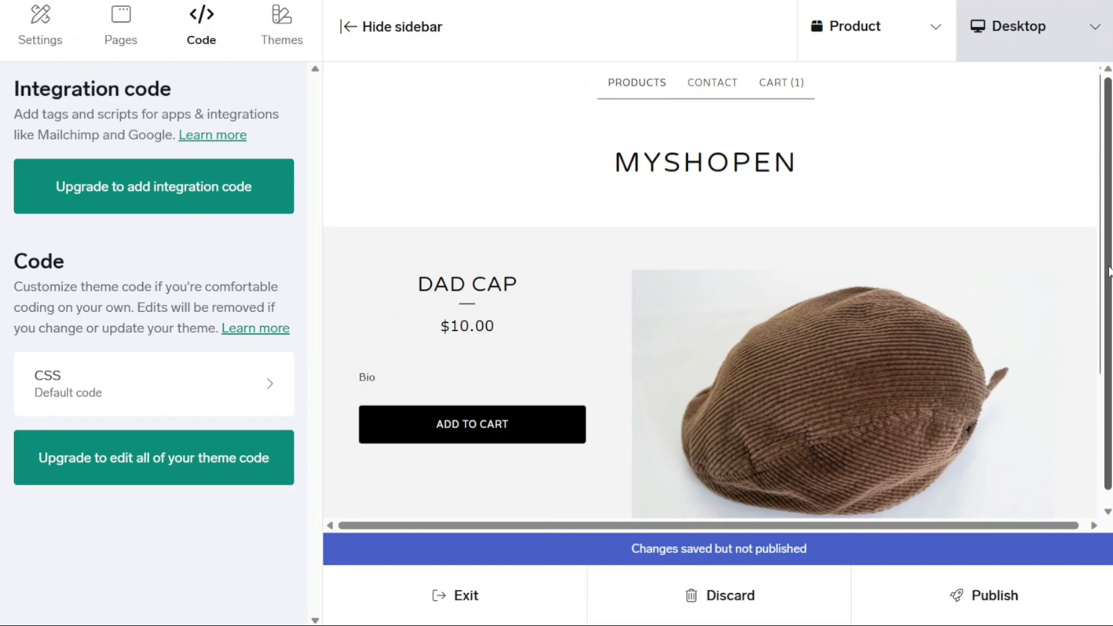
{"action": "scroll", "coordinate": [1108, 286], "scroll_direction": "down", "scroll_amount": 1}
{"action": "scroll", "coordinate": [1109, 286], "scroll_direction": "down", "scroll_amount": 1}
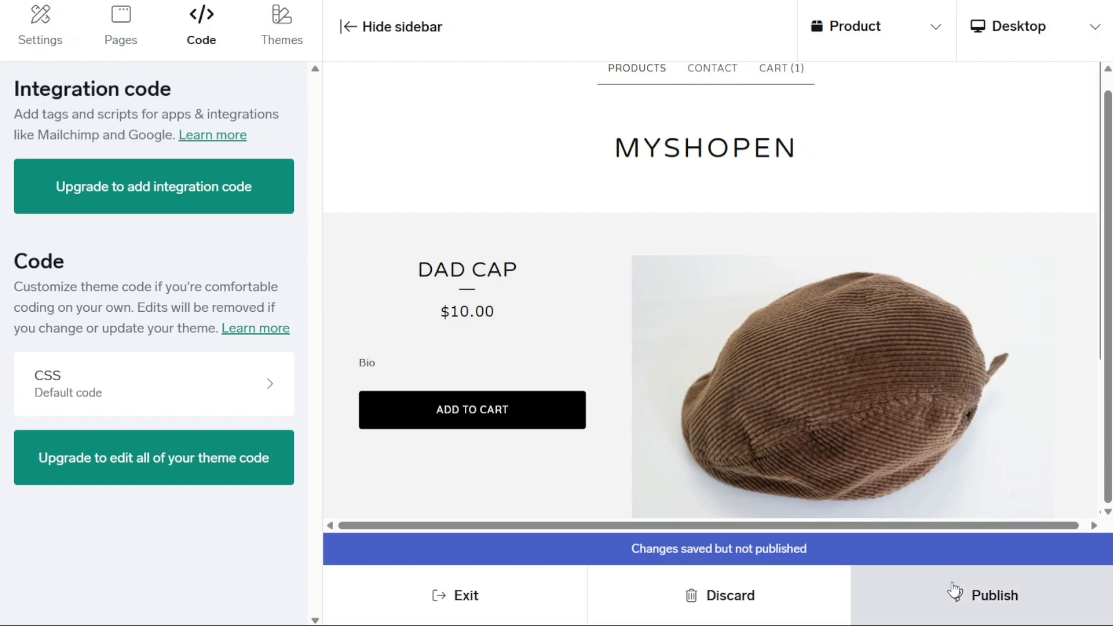
Publish the design changes, exit the editor, and scroll the dashboard checklist to the launch row
{"action": "left_click", "coordinate": [985, 603]}
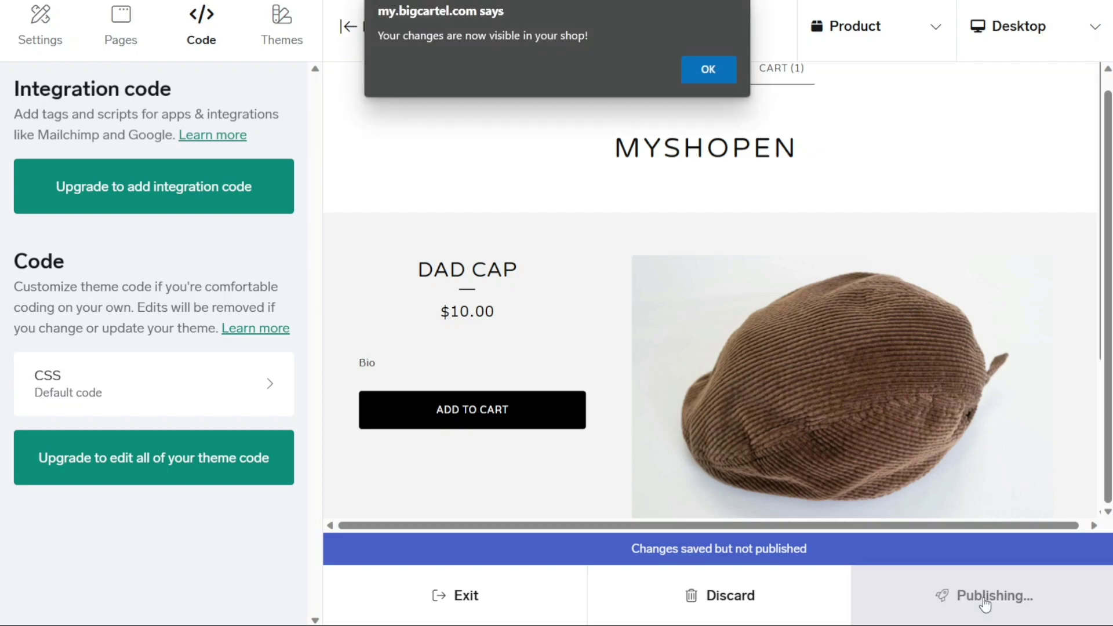
{"action": "left_click", "coordinate": [699, 82]}
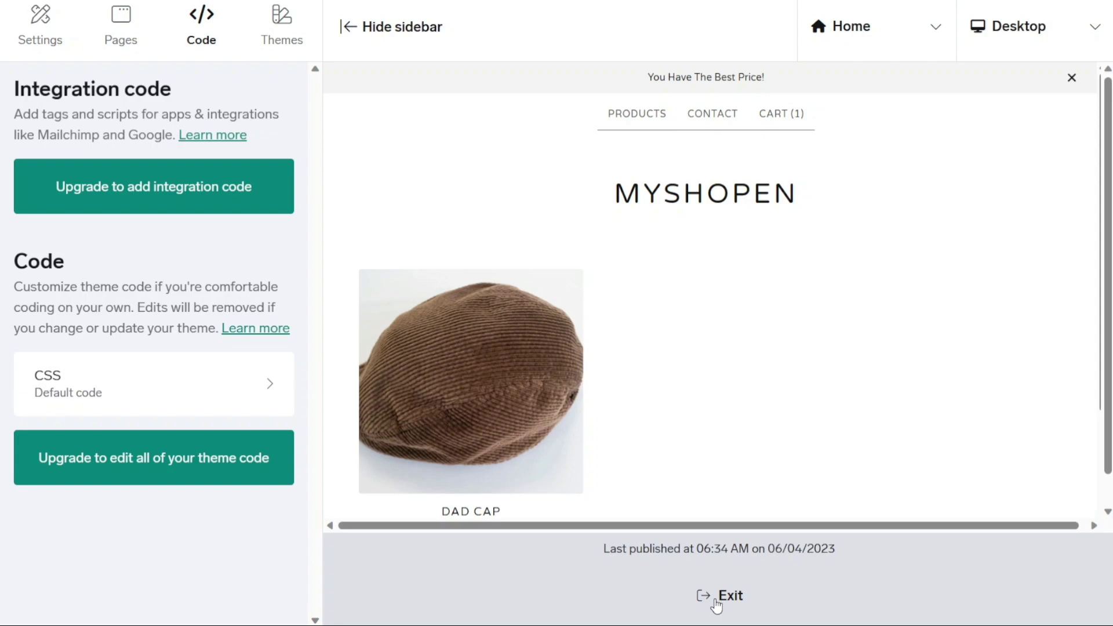
{"action": "left_click", "coordinate": [719, 597]}
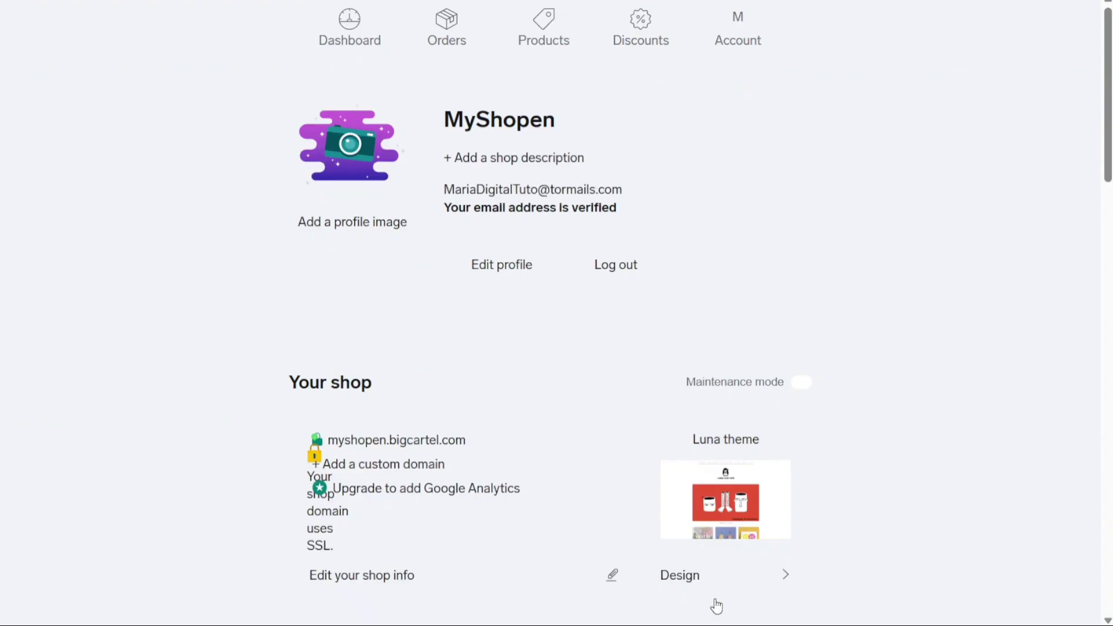
{"action": "left_click", "coordinate": [365, 51]}
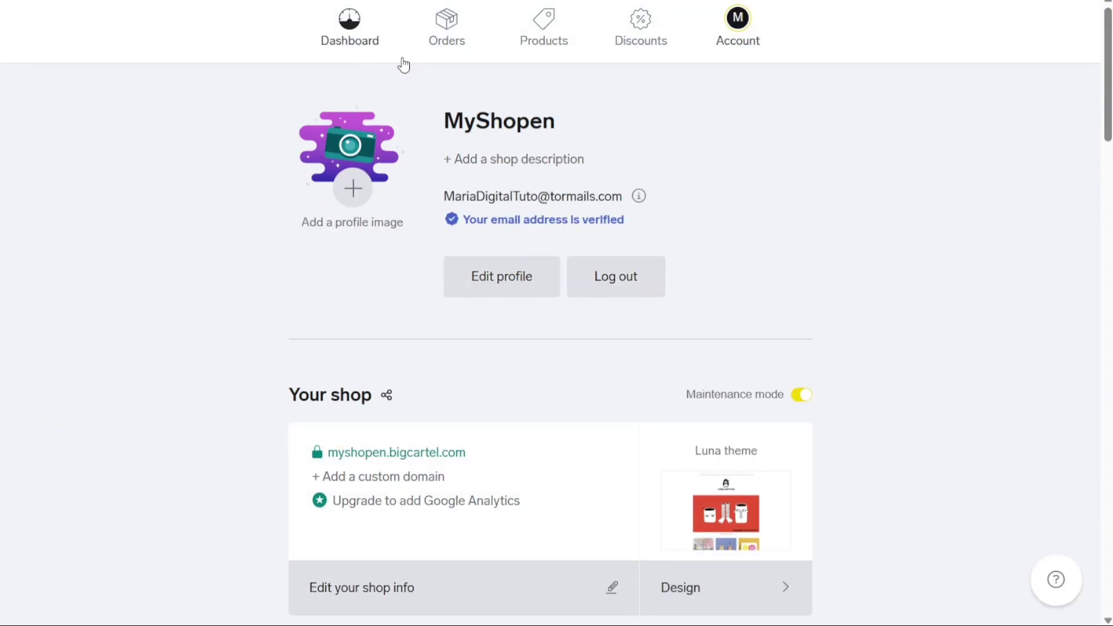
{"action": "scroll", "coordinate": [1100, 161], "scroll_direction": "down", "scroll_amount": 2}
{"action": "scroll", "coordinate": [1099, 161], "scroll_direction": "down", "scroll_amount": 1}
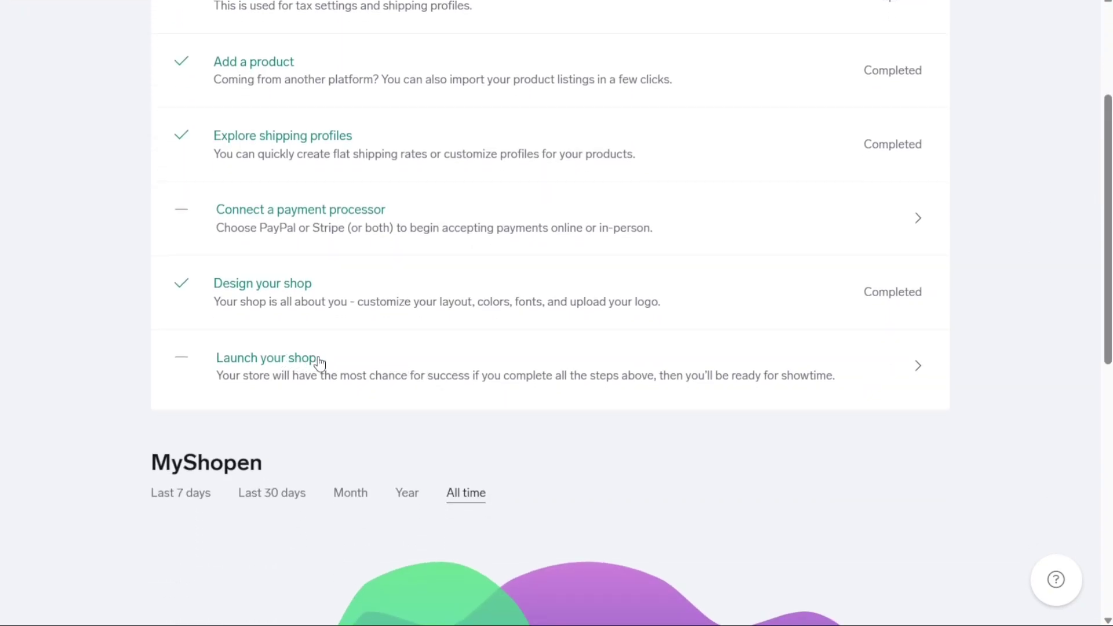
Launch MyShopen publicly, view the live storefront and Dad Cap page, then close the congratulations
{"action": "left_click", "coordinate": [556, 381]}
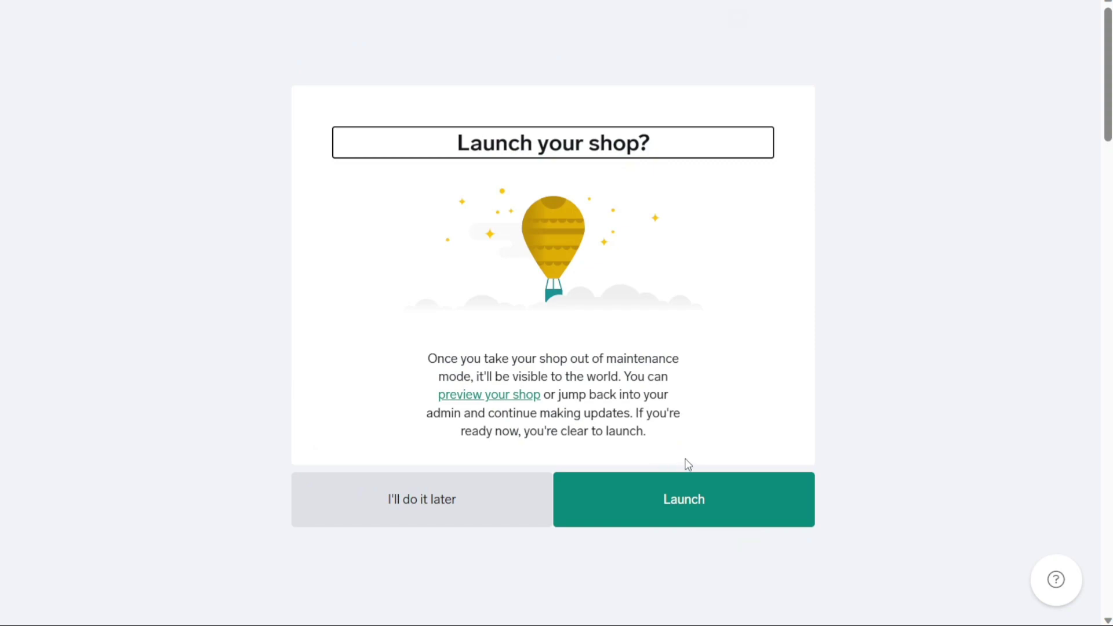
{"action": "left_click", "coordinate": [698, 519]}
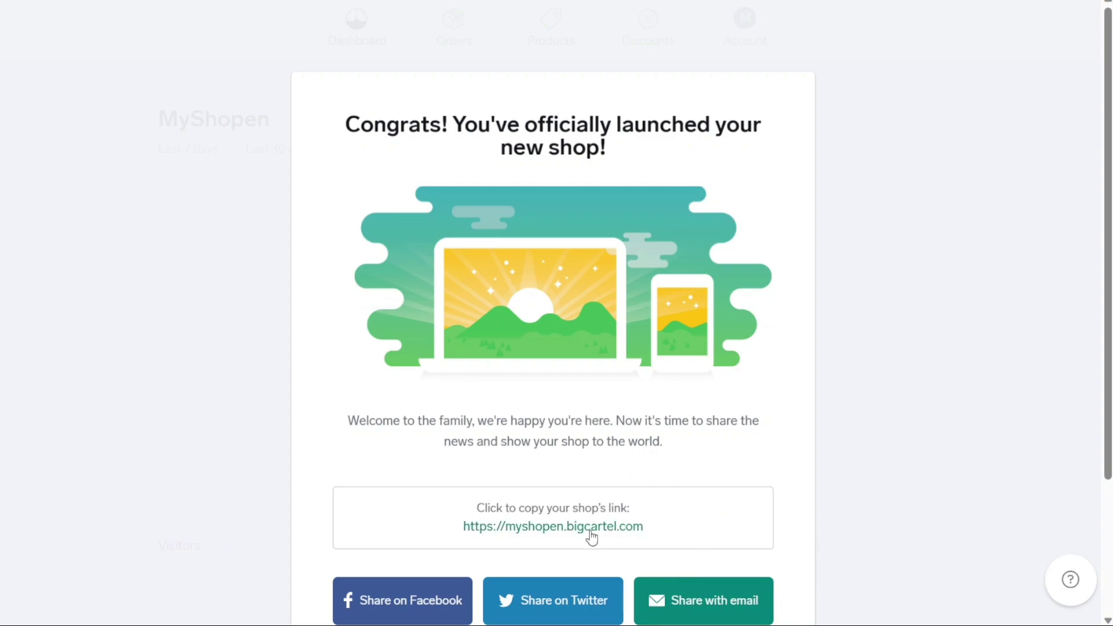
{"action": "left_click", "coordinate": [626, 534]}
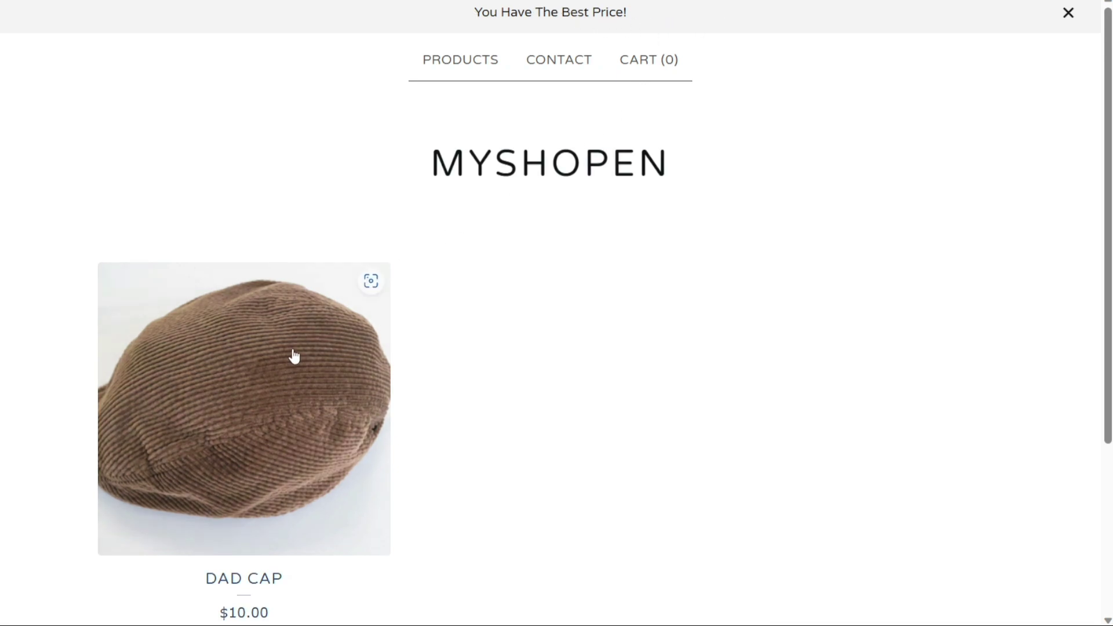
{"action": "left_click", "coordinate": [258, 568]}
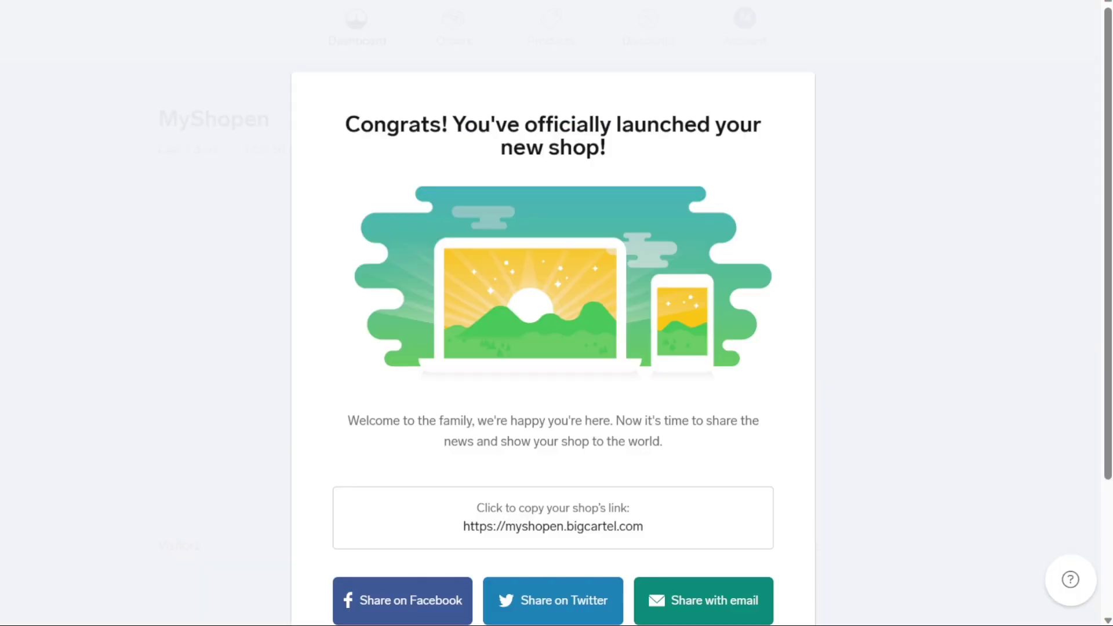
{"action": "scroll", "coordinate": [553, 313], "scroll_direction": "down", "scroll_amount": 3}
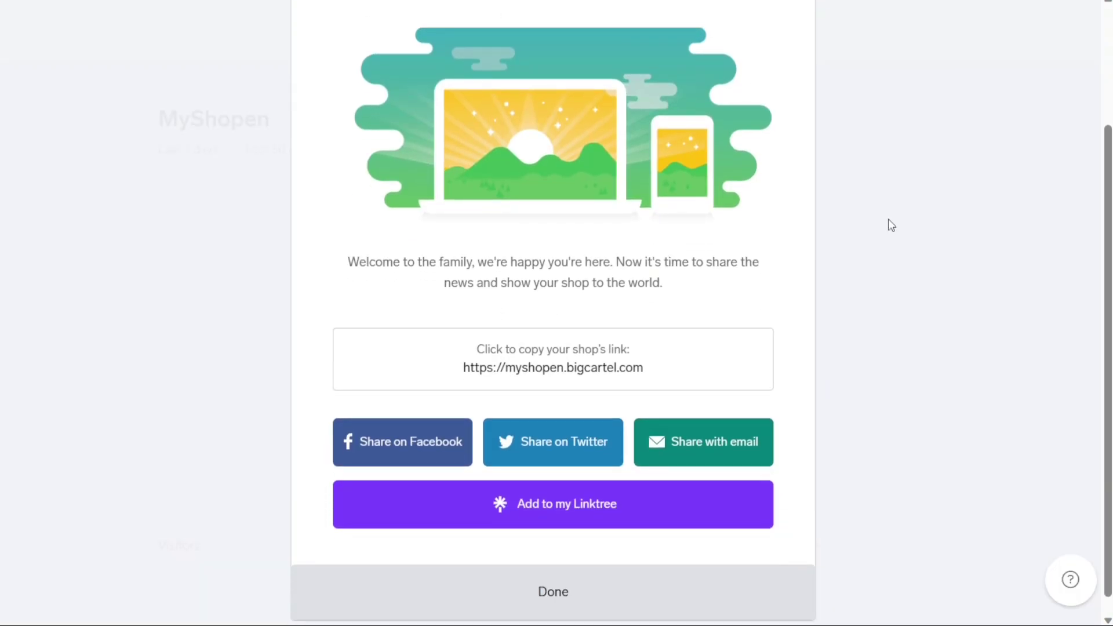
{"action": "left_click", "coordinate": [686, 604]}
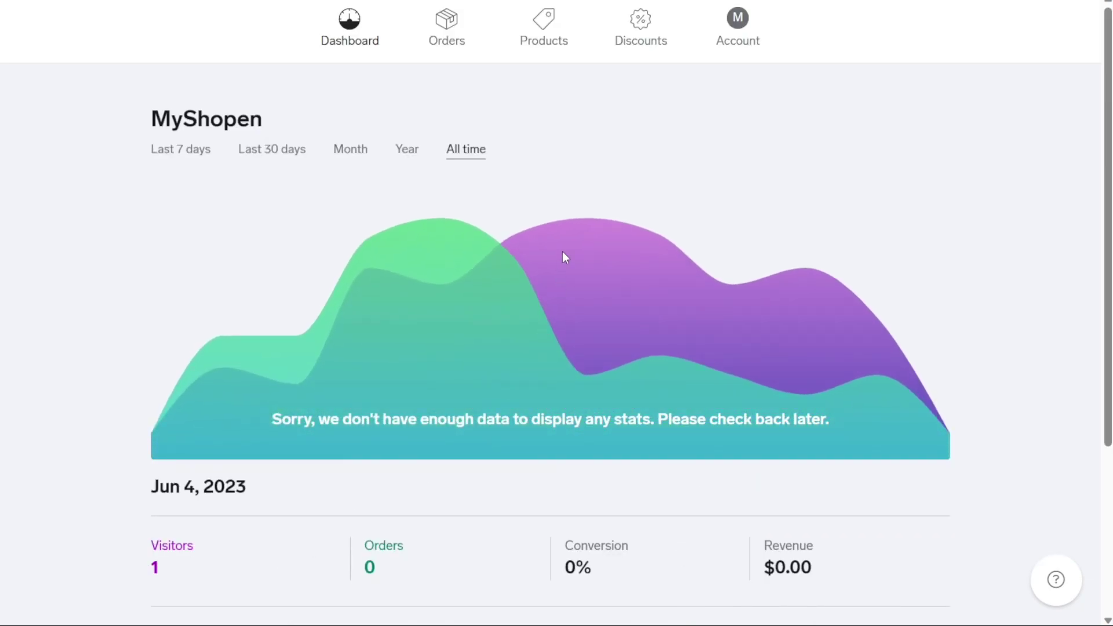
Start a new discount in Discounts with the code code1245
{"action": "left_click", "coordinate": [641, 40]}
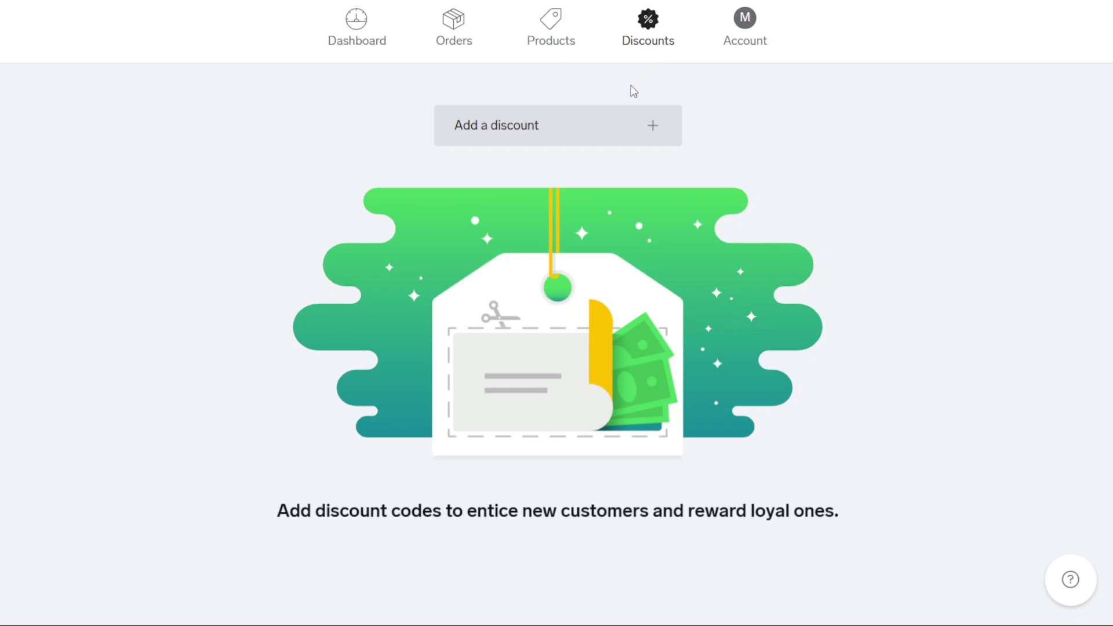
{"action": "left_click", "coordinate": [595, 129]}
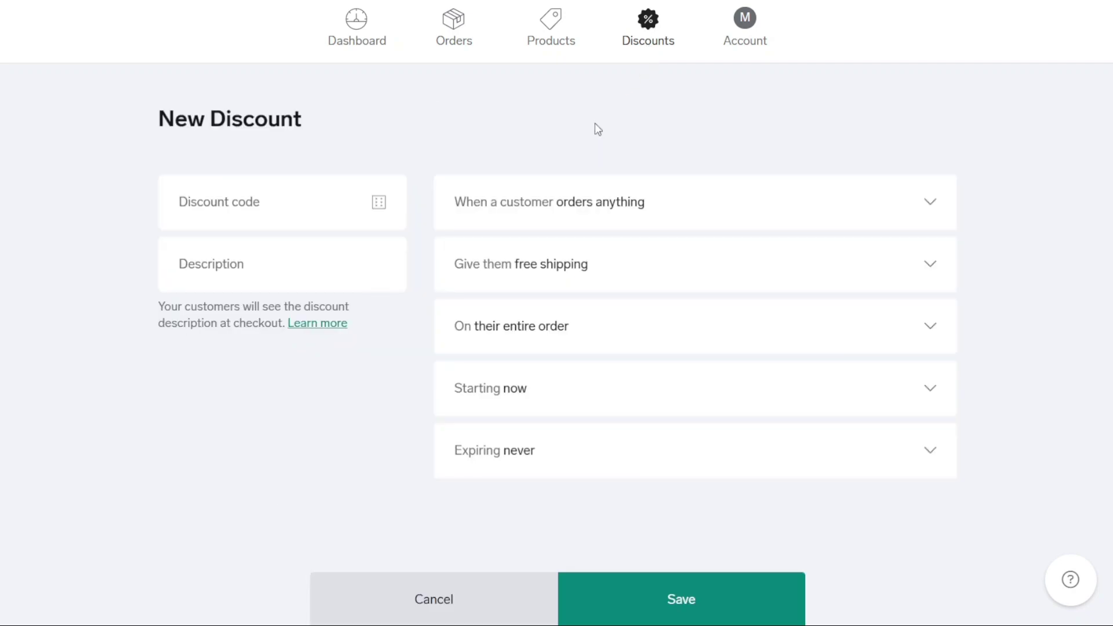
{"action": "left_click", "coordinate": [284, 204]}
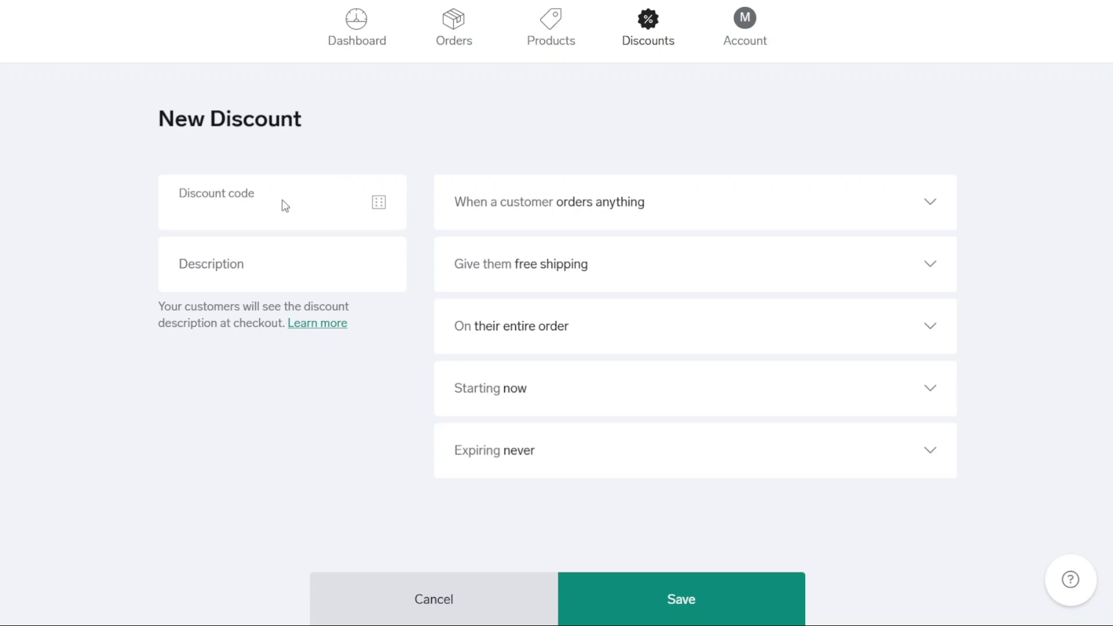
{"action": "type", "text": "code1245"}
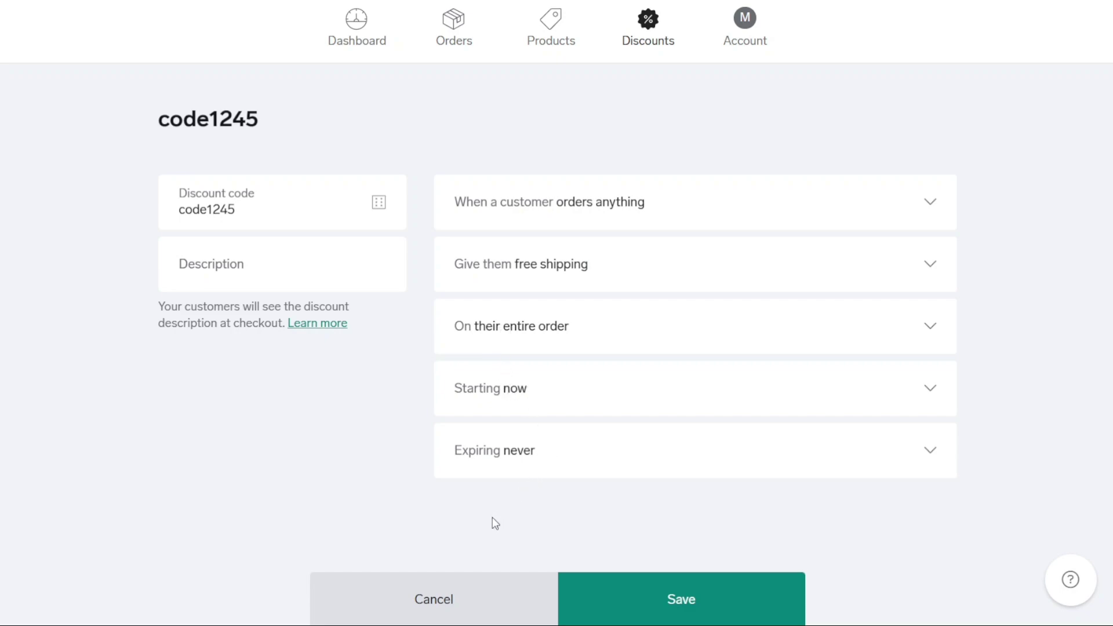
Make the discount expire after 10 uses, describe it as 'bio', and save it
{"action": "left_click", "coordinate": [504, 536]}
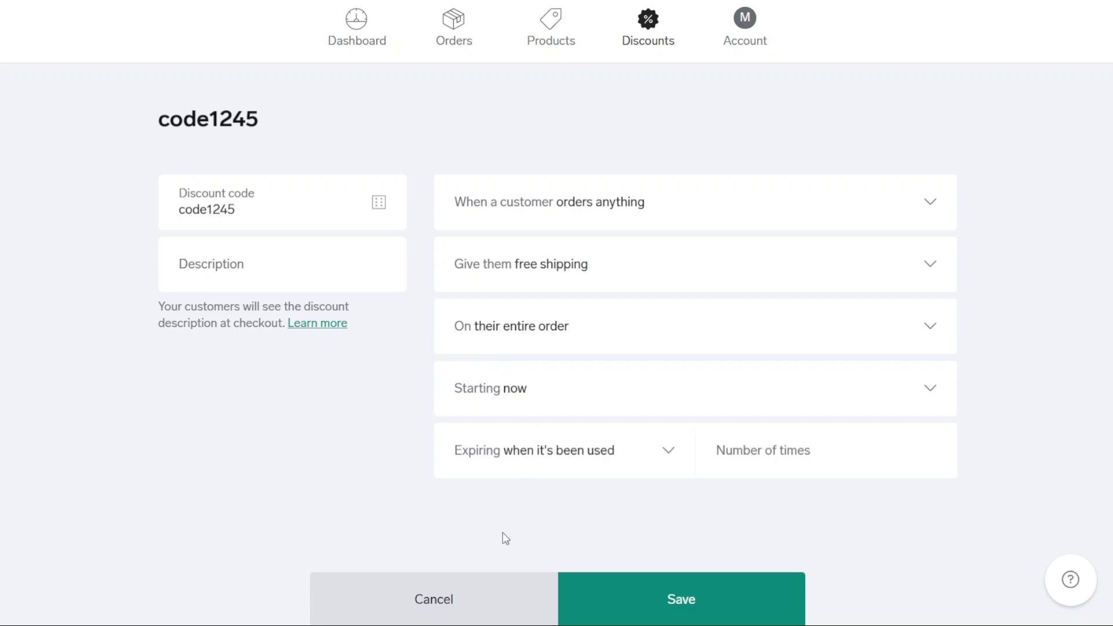
{"action": "left_click", "coordinate": [740, 458]}
{"action": "type", "text": "10"}
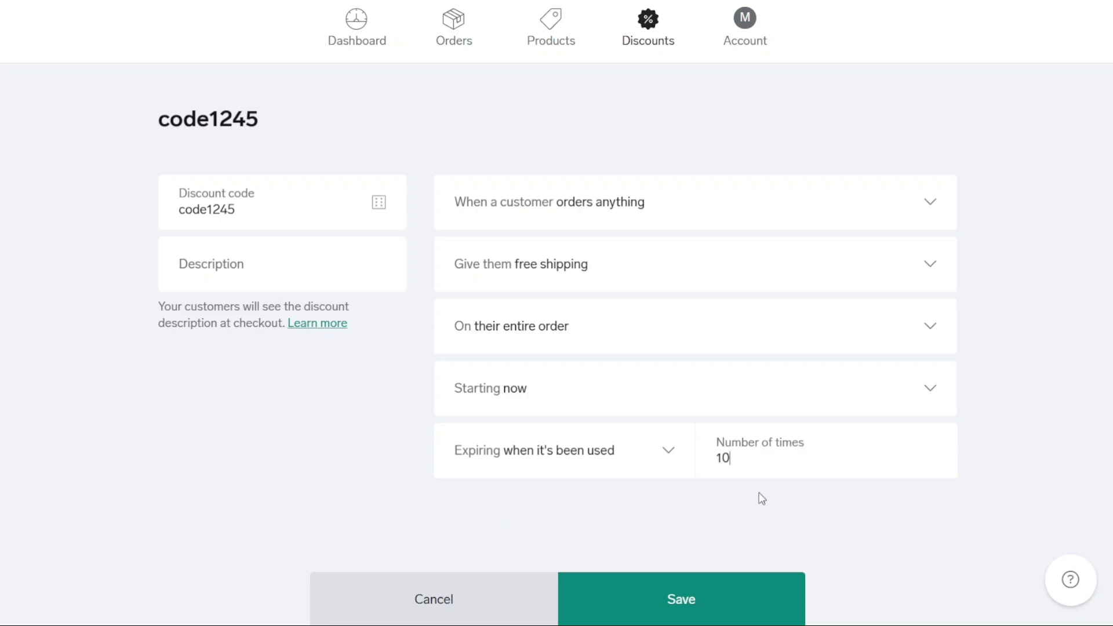
{"action": "left_click", "coordinate": [299, 270]}
{"action": "type", "text": "bio"}
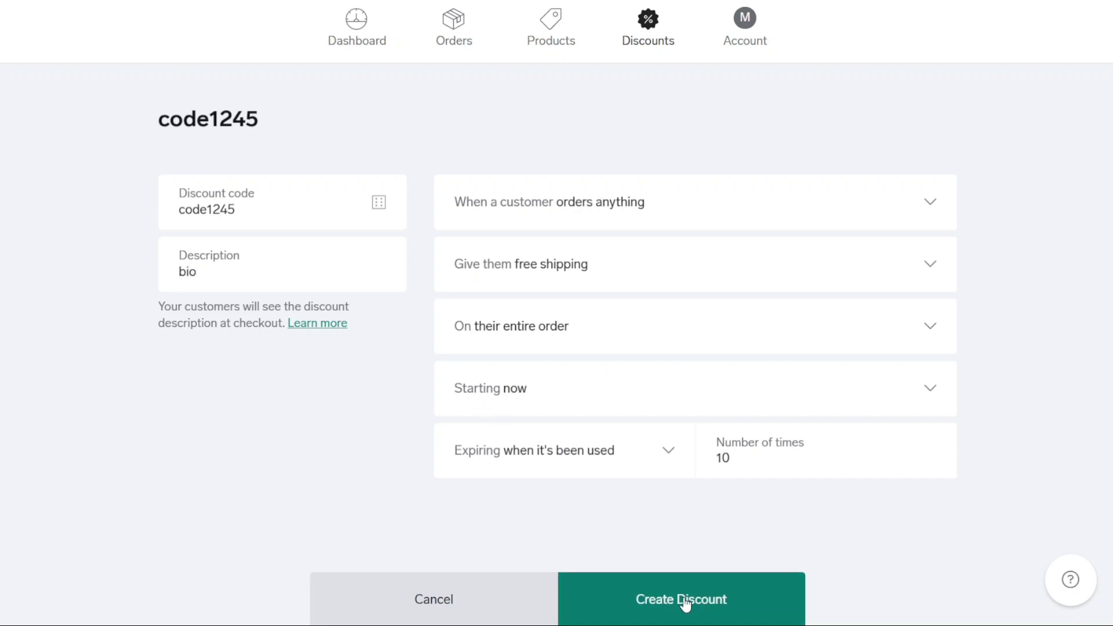
{"action": "left_click", "coordinate": [685, 601]}
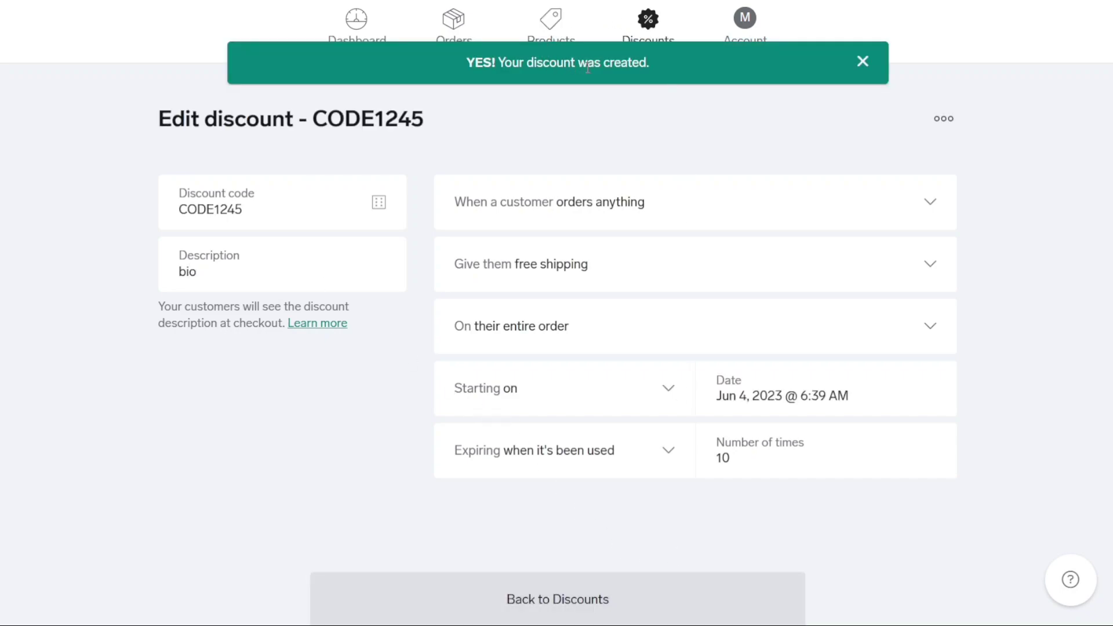
Return to the Discounts list to see CODE1245 listed as active
{"action": "left_click", "coordinate": [658, 26]}
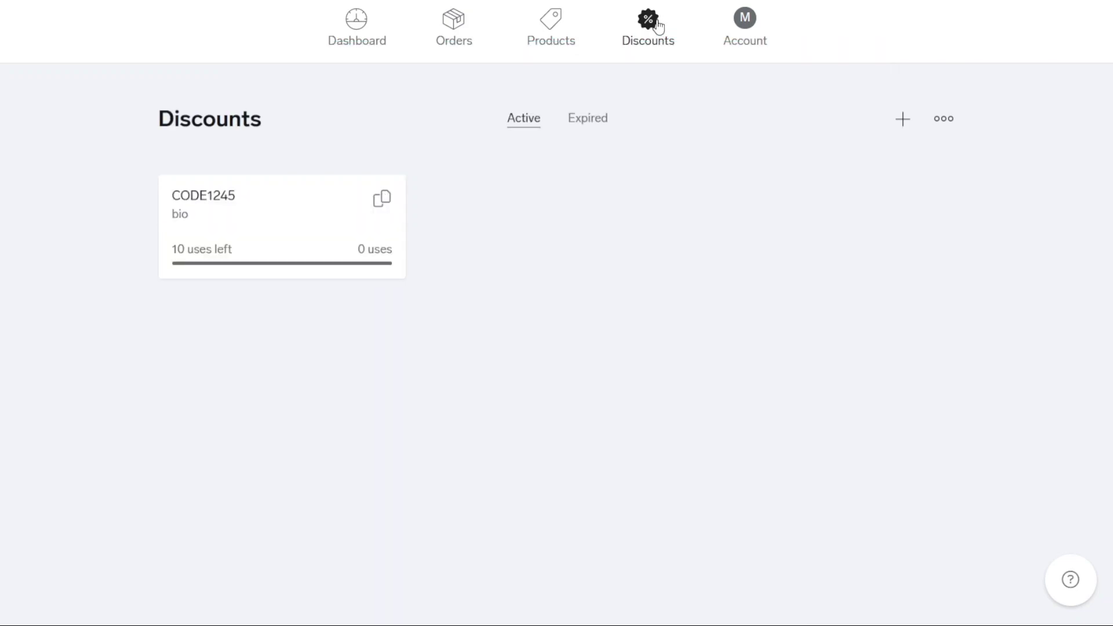